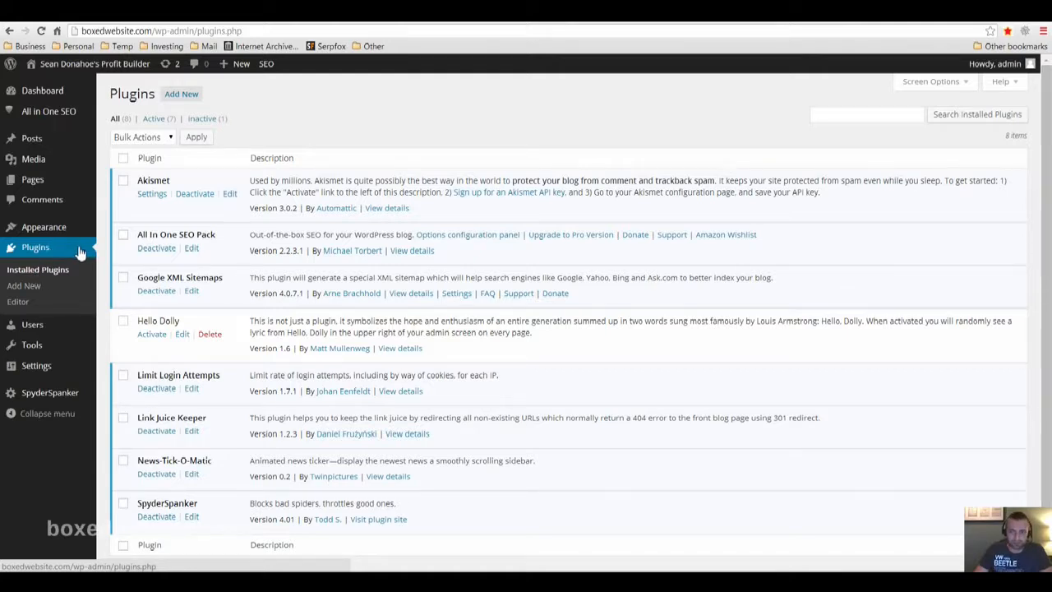
Upload the ProfitBuilder zip file from the Profit Builder folder as a new plugin, then install and activate it
left_click(188, 96)
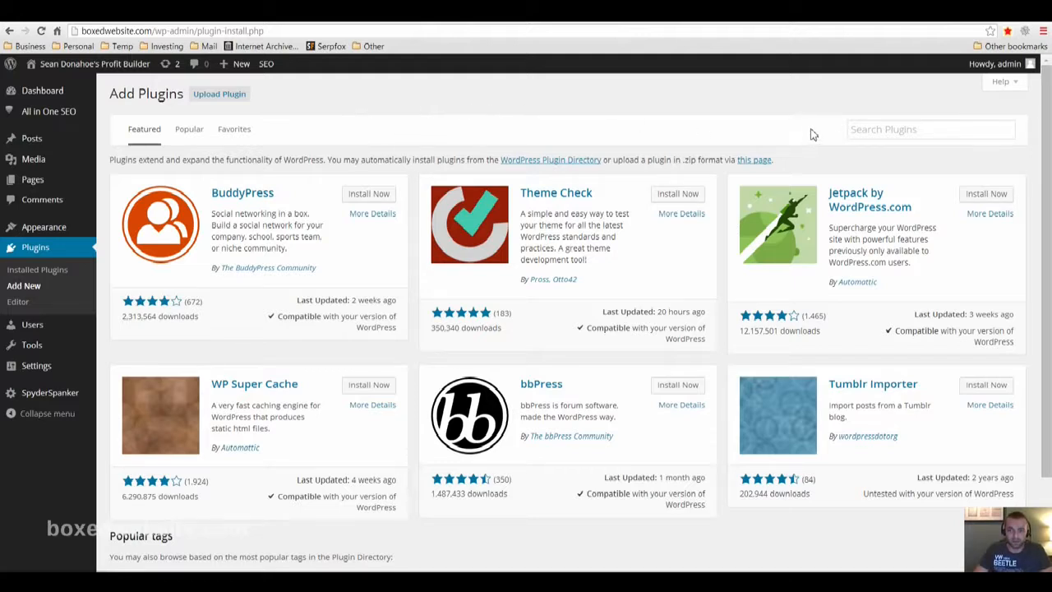
left_click(874, 131)
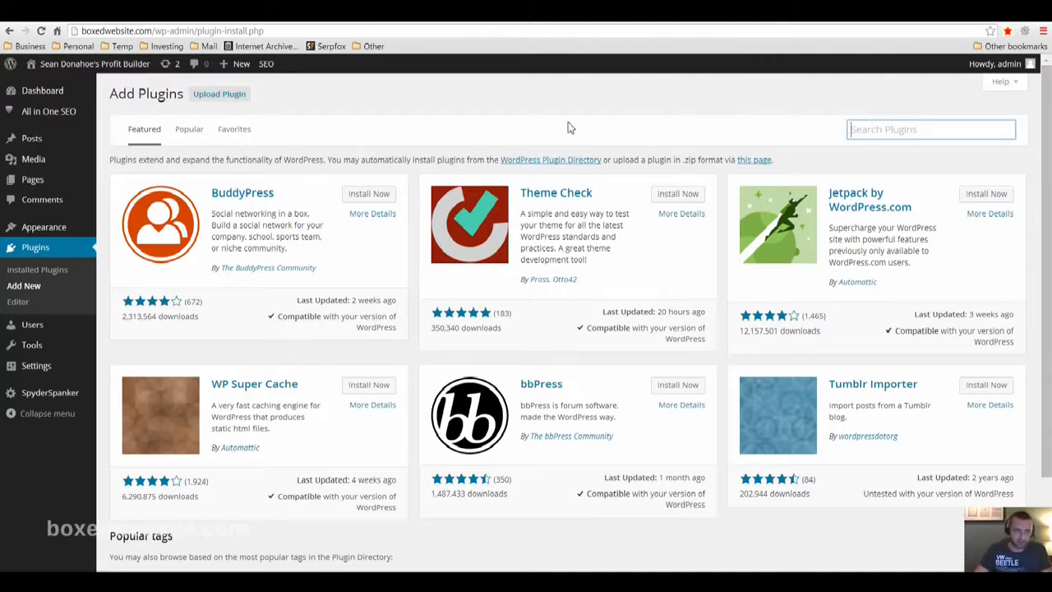
left_click(230, 102)
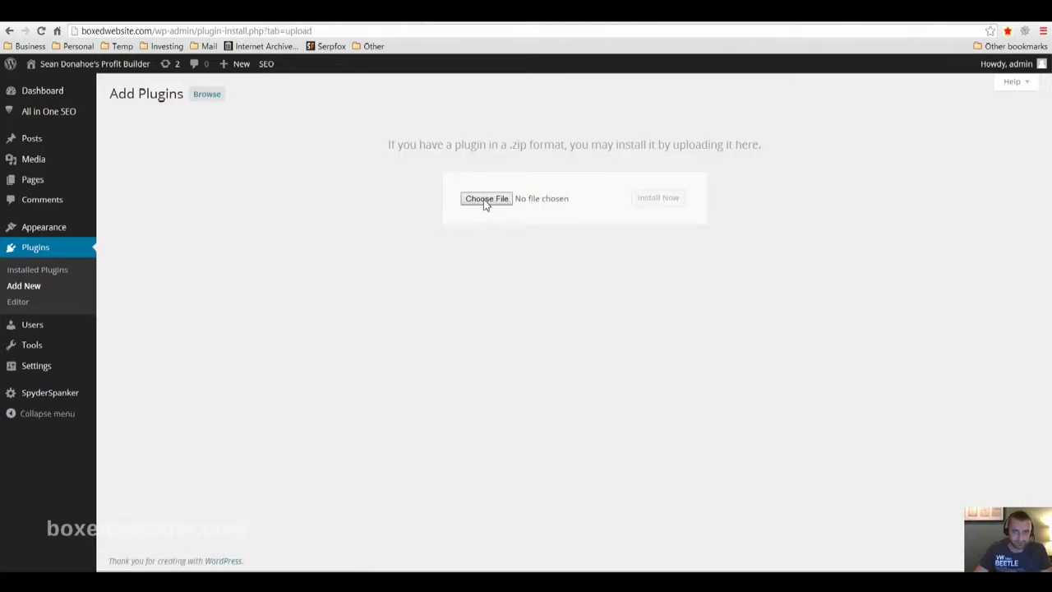
left_click(483, 201)
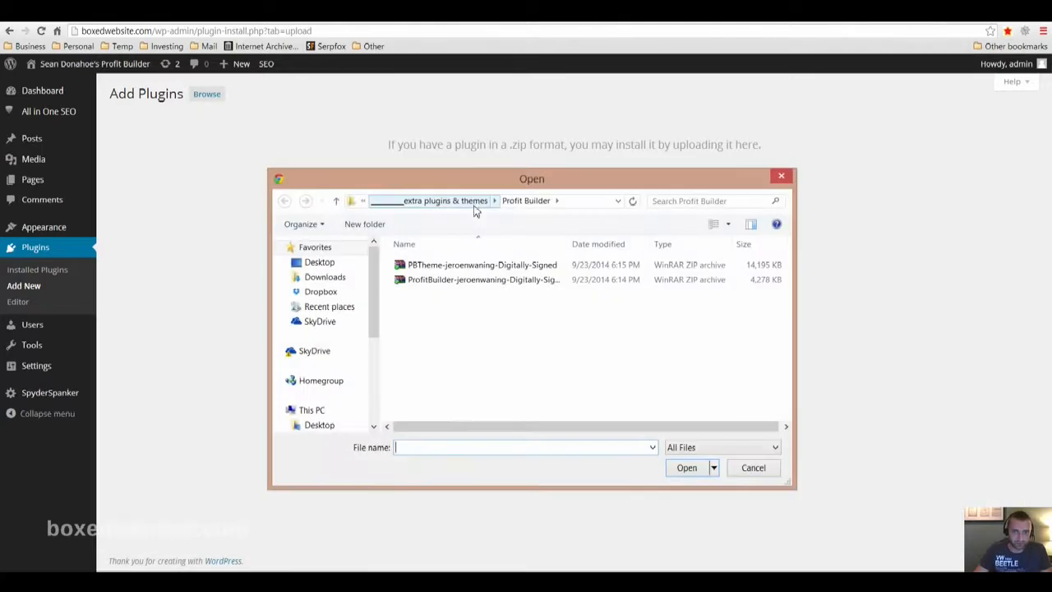
left_click(446, 282)
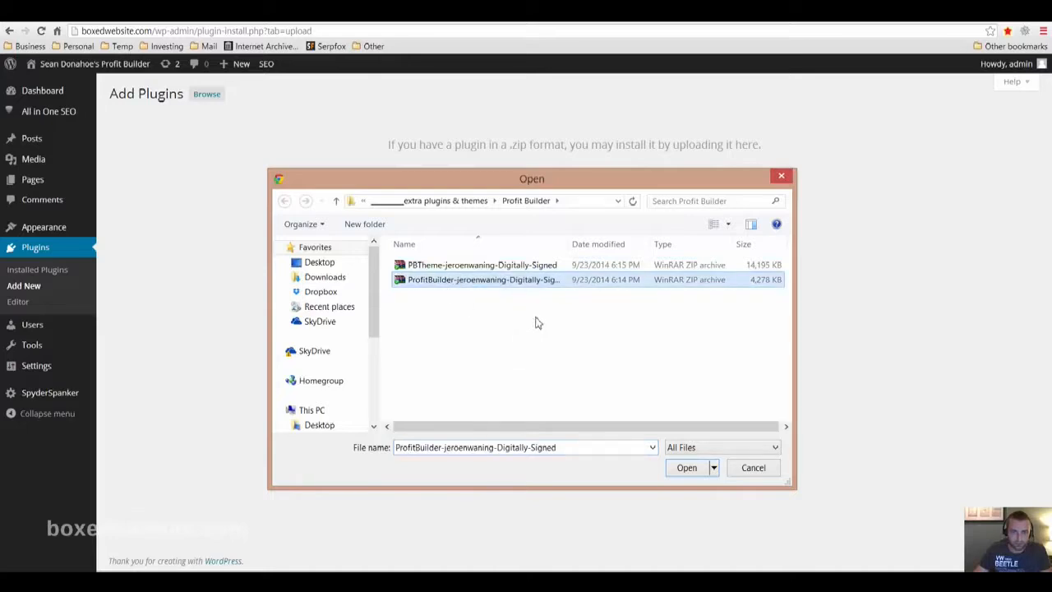
left_click(688, 467)
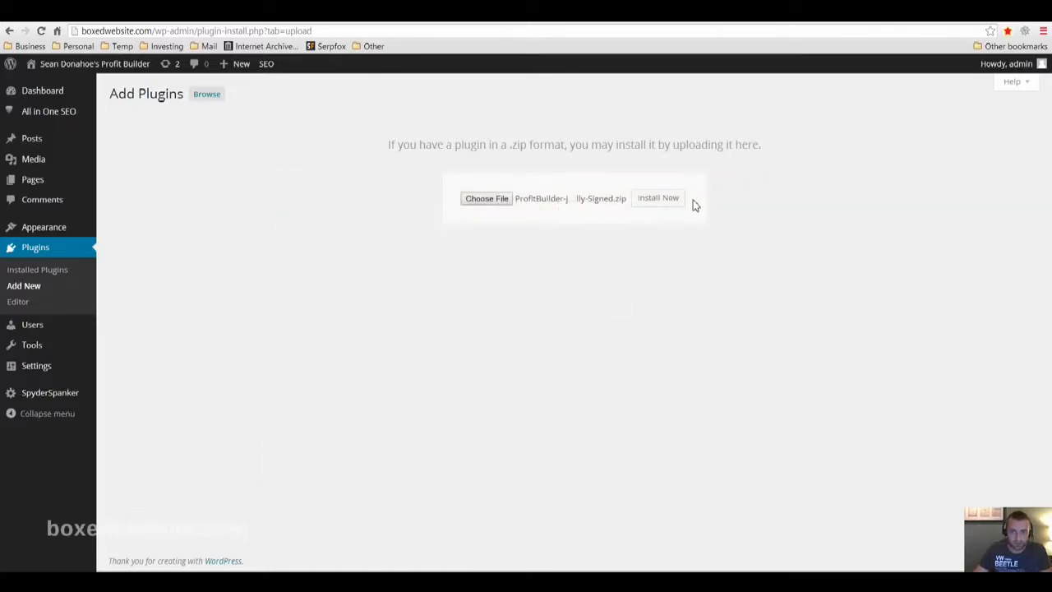
left_click(660, 208)
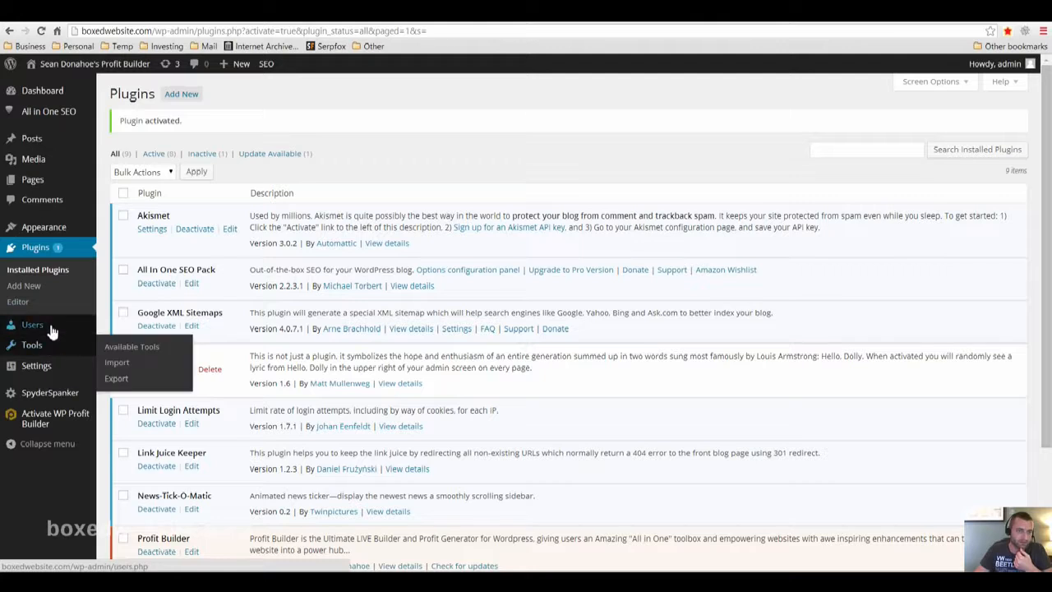
Upload the PBTheme zip file from the Profit Builder folder as a new theme, install it and activate it
mouse_move(61, 229)
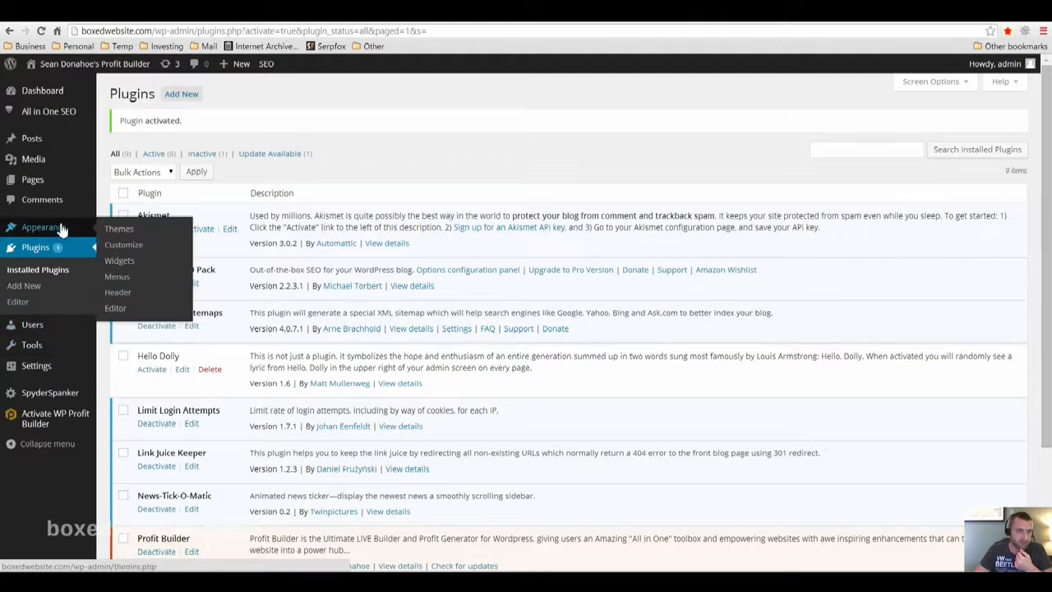
left_click(129, 236)
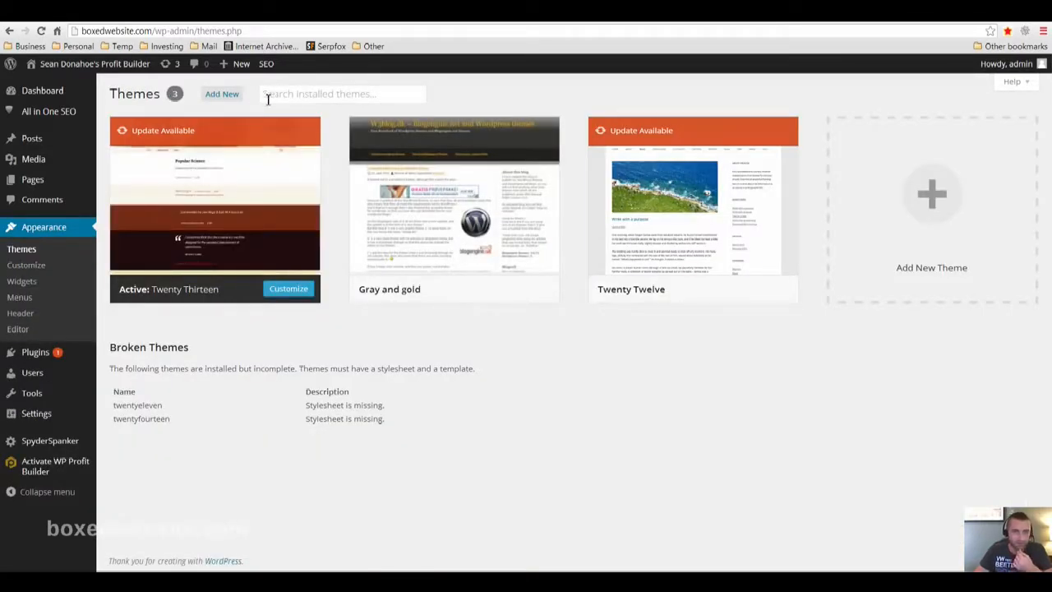
left_click(222, 94)
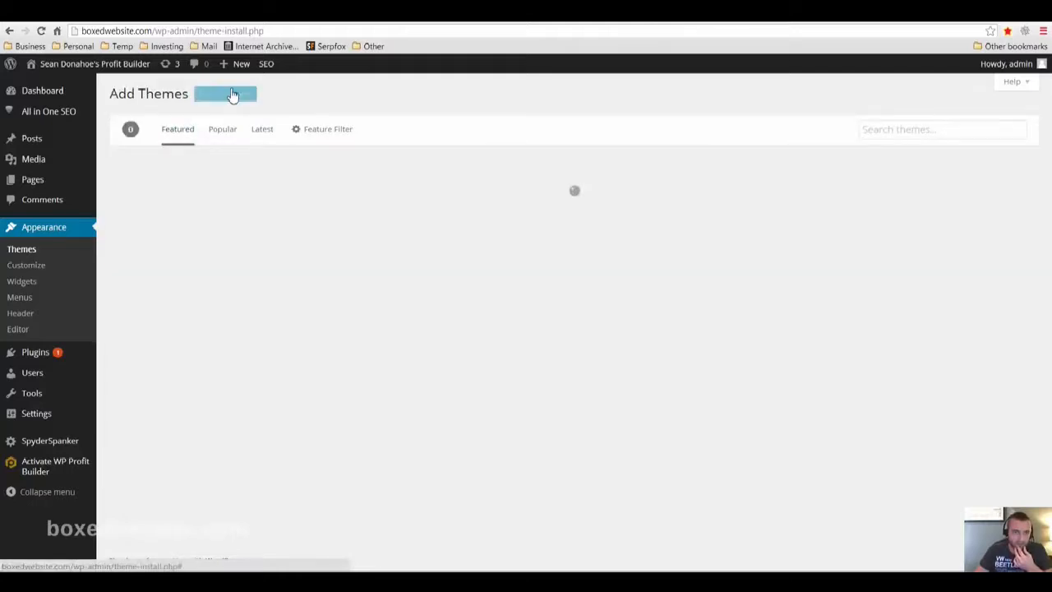
left_click(231, 94)
left_click(500, 200)
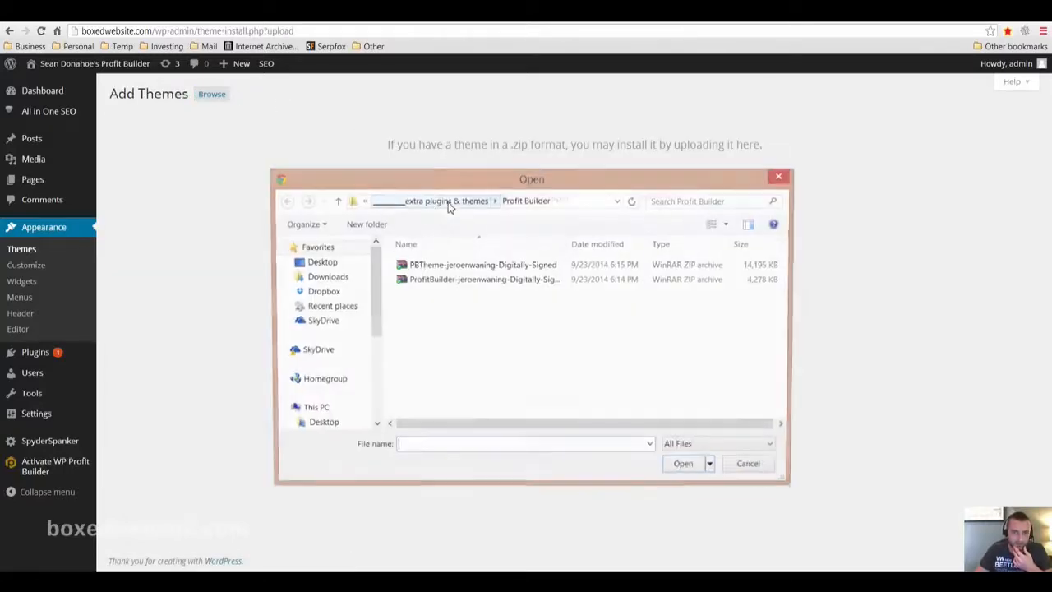
left_click(438, 267)
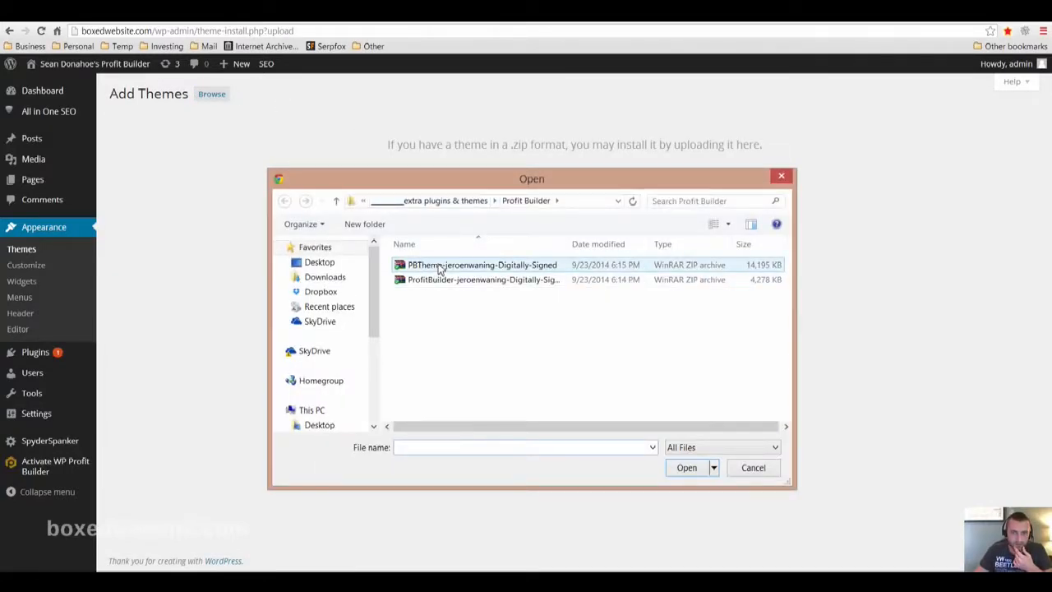
left_click(688, 470)
left_click(658, 199)
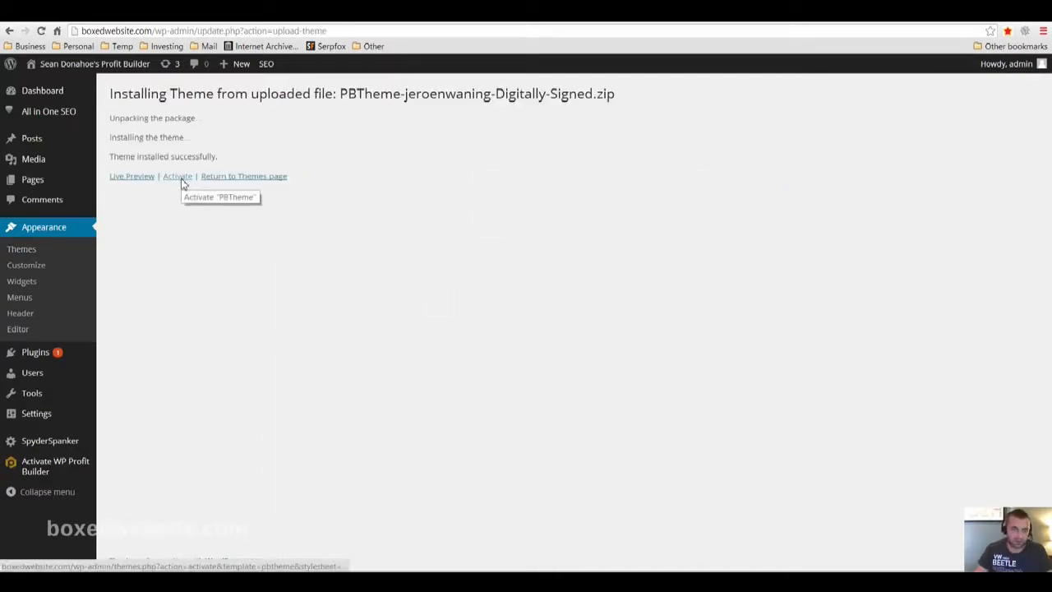
left_click(179, 178)
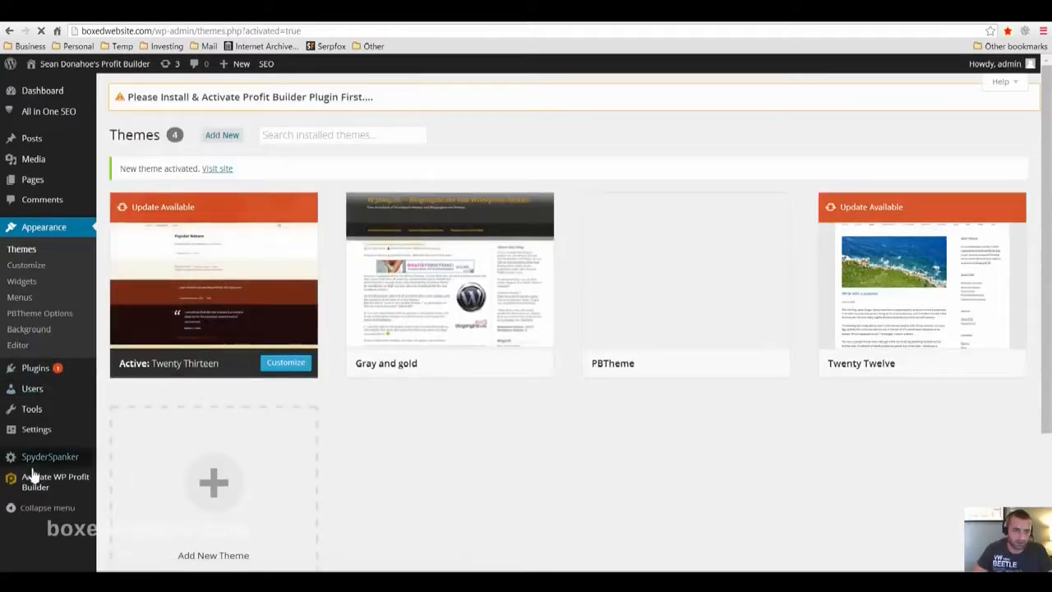
Open the WP Profit Builder activation page, followed by Profit Builder's template management section
left_click(35, 487)
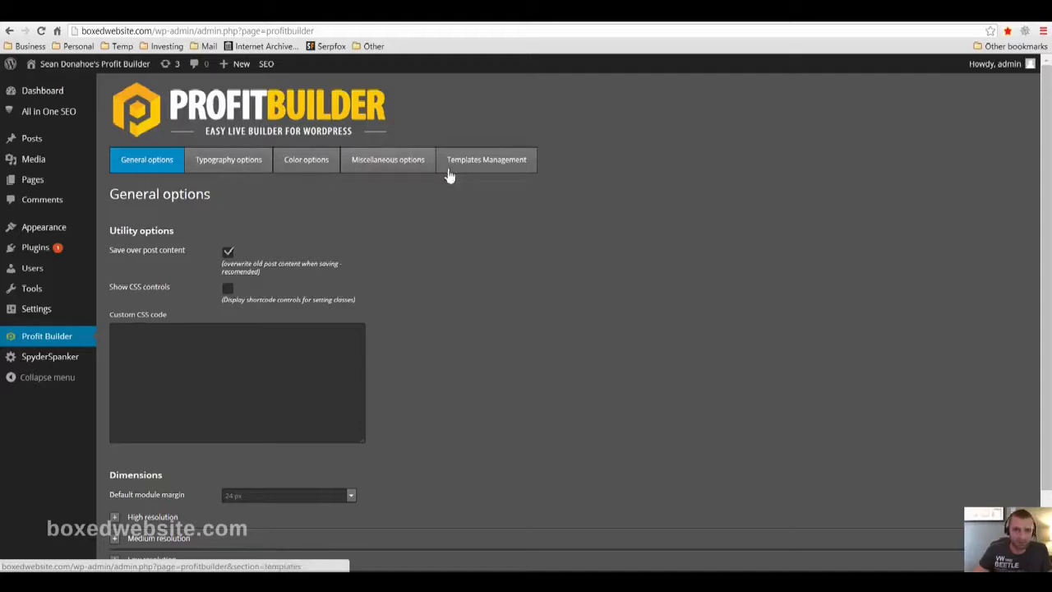
left_click(483, 162)
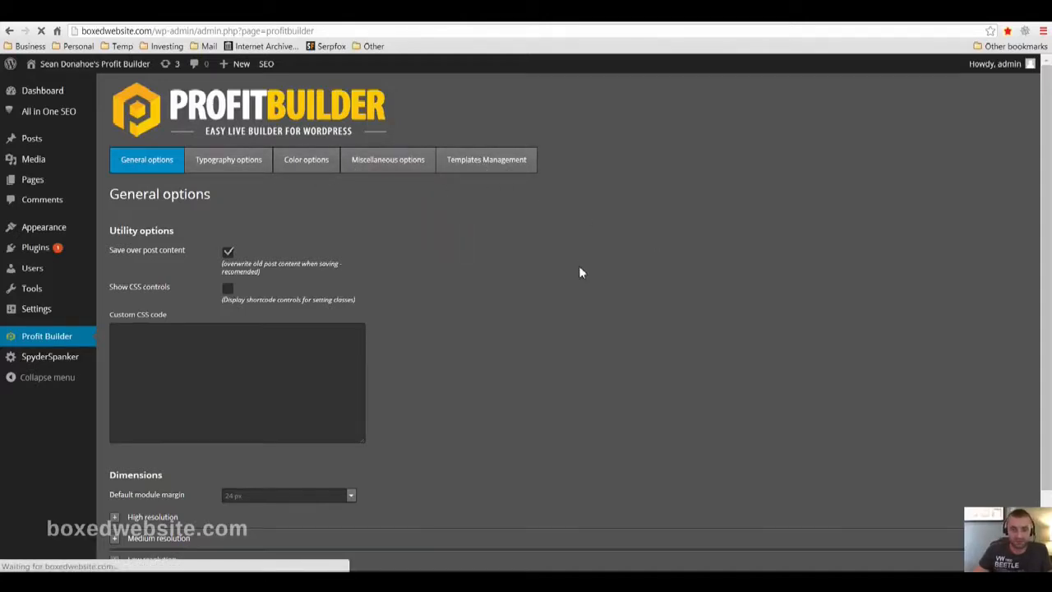
Look through the installable optin, lead and squeeze page templates down to the landing and sales pages
scroll(625, 271, "down", 2)
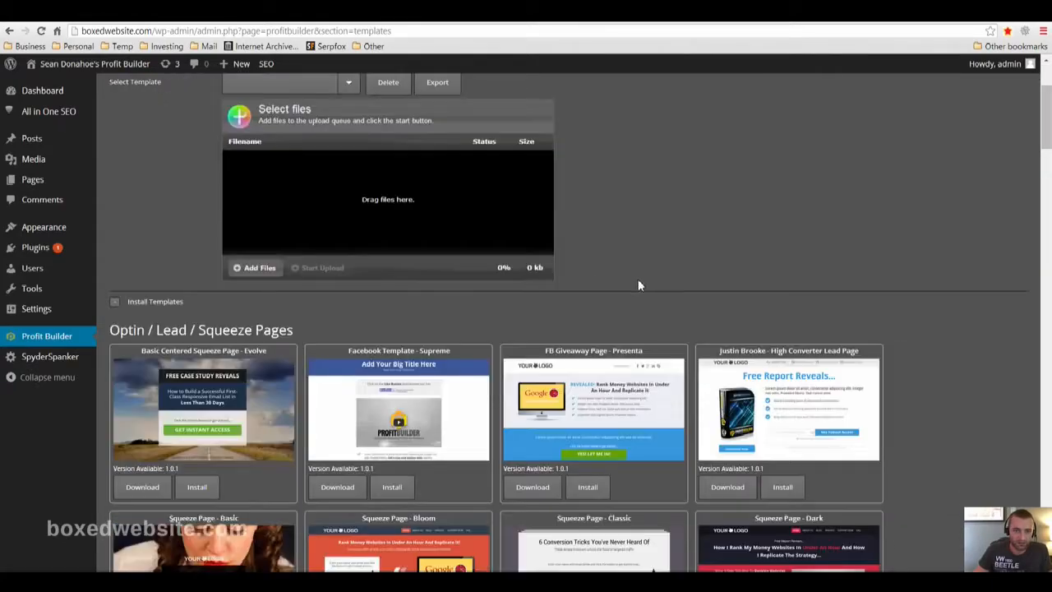
scroll(638, 285, "down", 15)
scroll(319, 414, "down", 8)
scroll(919, 427, "up", 15)
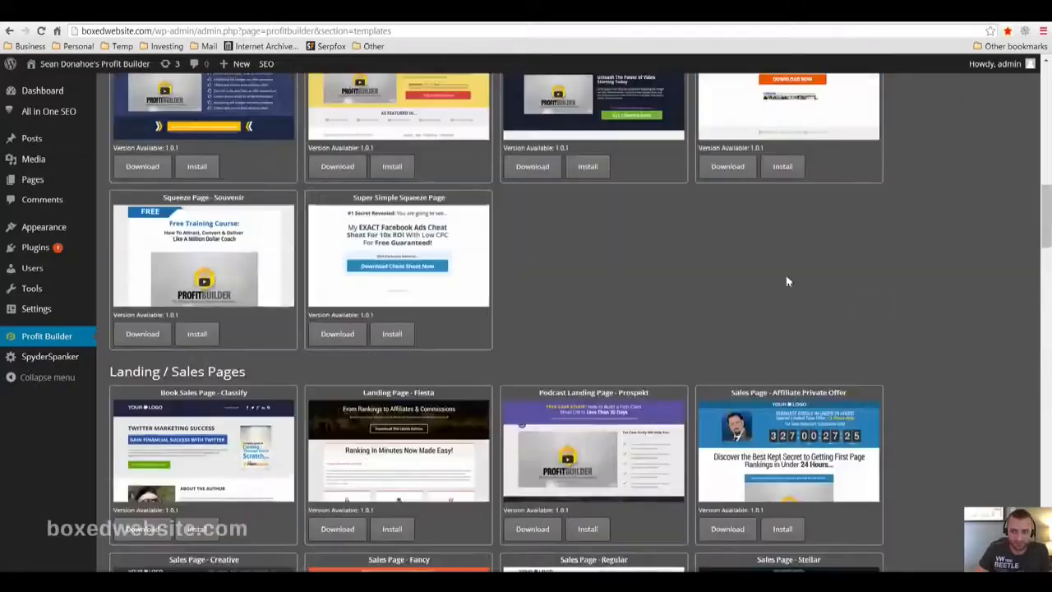
scroll(809, 284, "up", 12)
scroll(69, 262, "down", 2)
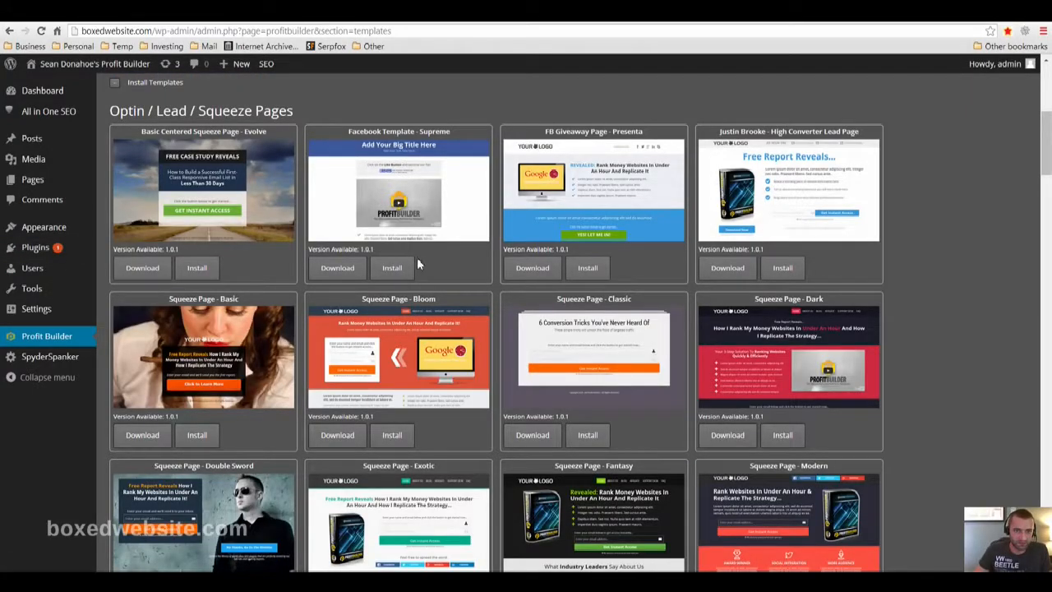
scroll(292, 282, "down", 3)
scroll(291, 282, "down", 9)
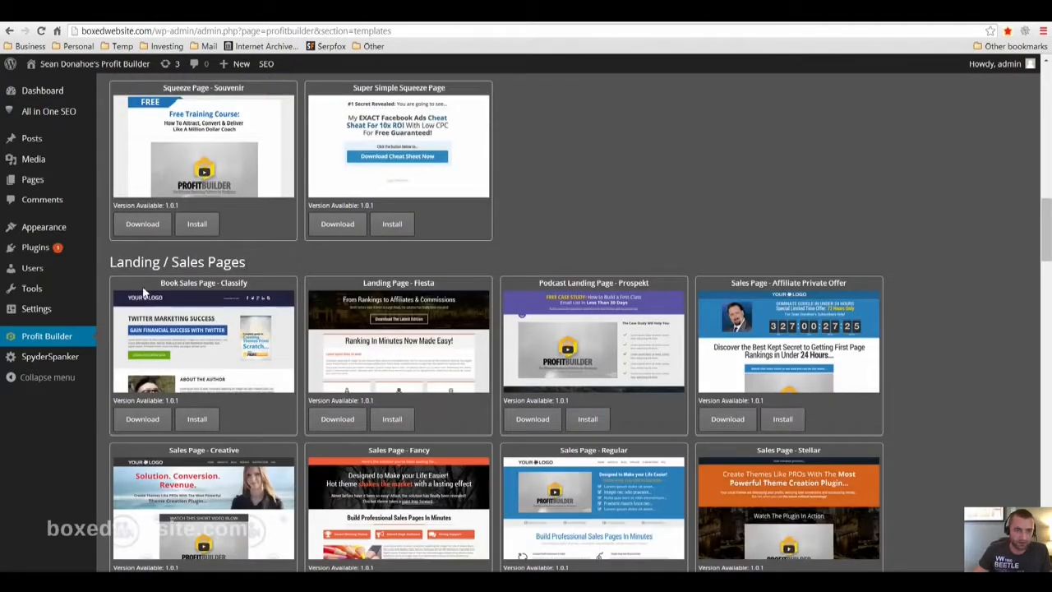
Examine the sales page, membership portal, training page and site home page templates
scroll(354, 296, "down", 5)
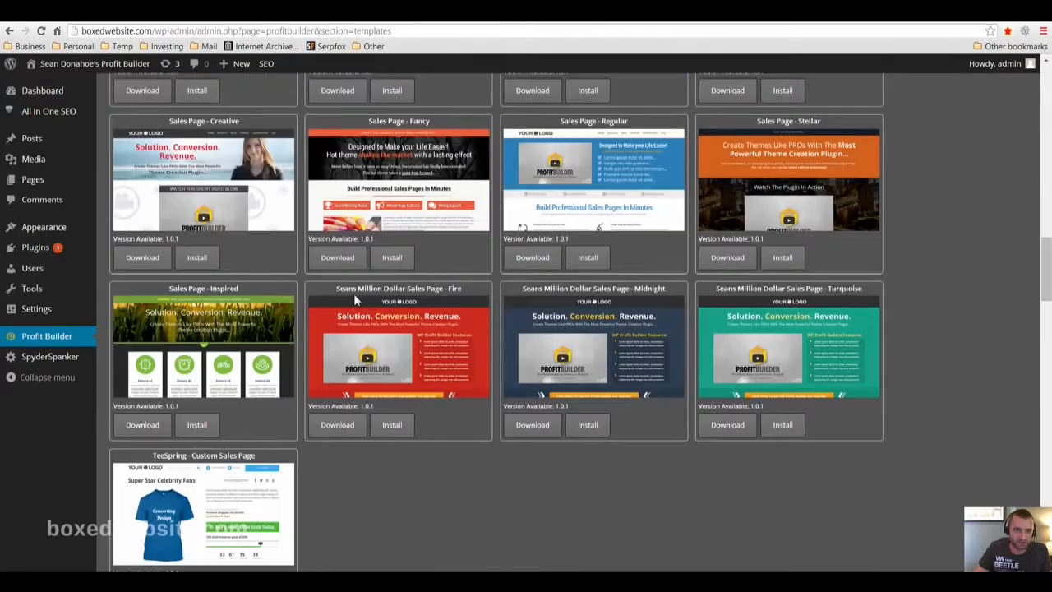
scroll(353, 296, "down", 3)
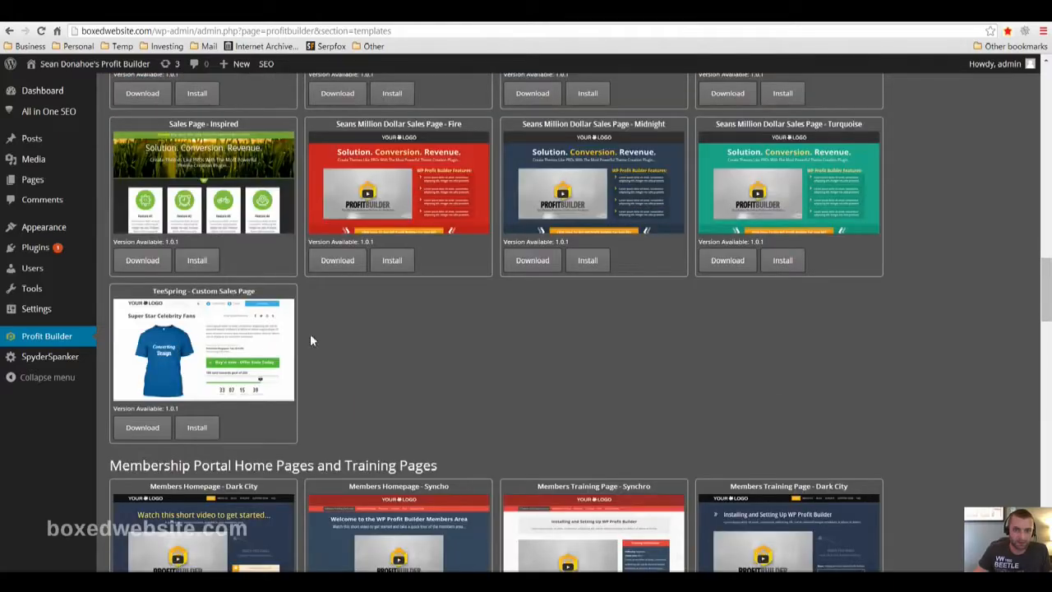
scroll(310, 339, "up", 2)
scroll(427, 336, "down", 5)
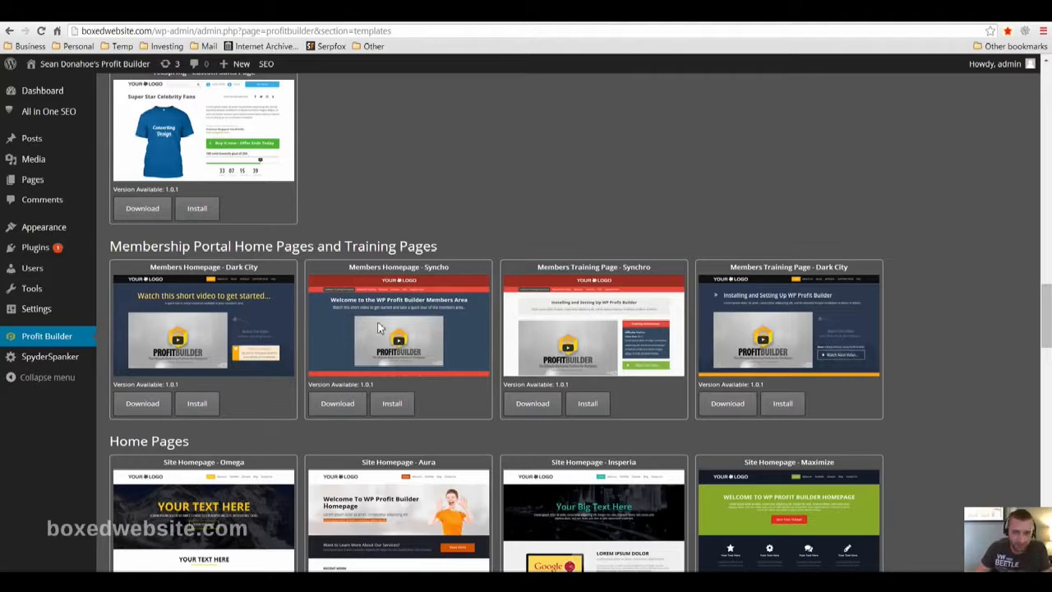
scroll(240, 341, "down", 1)
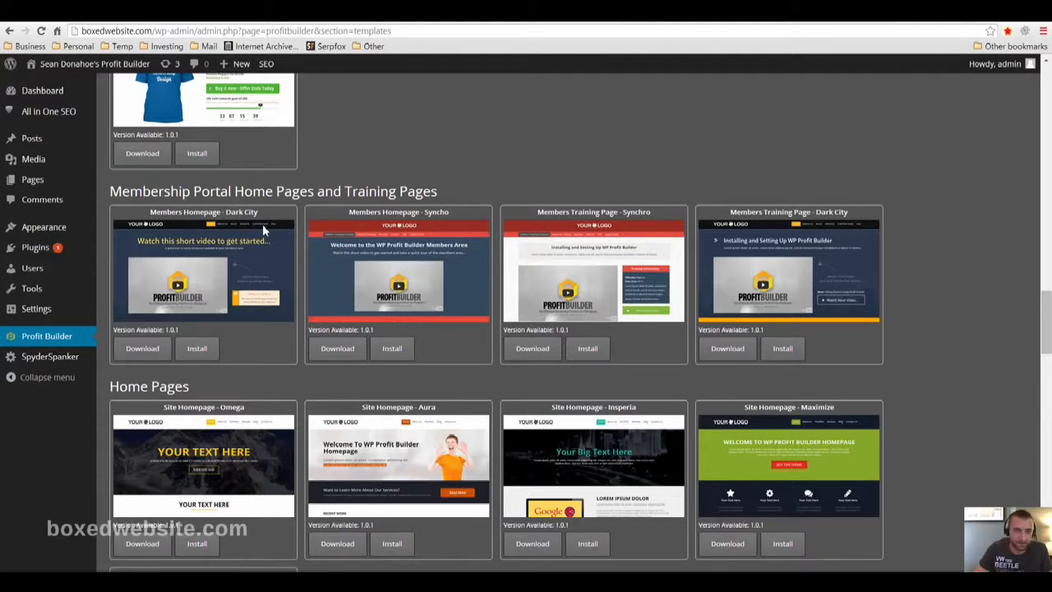
scroll(260, 266, "down", 1)
scroll(273, 334, "down", 1)
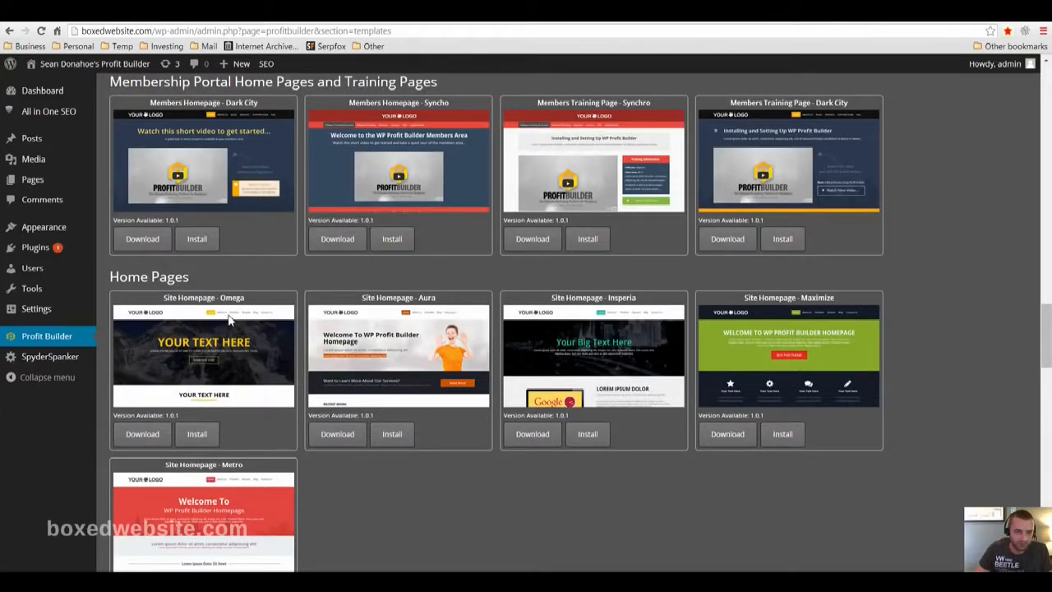
scroll(435, 312, "down", 5)
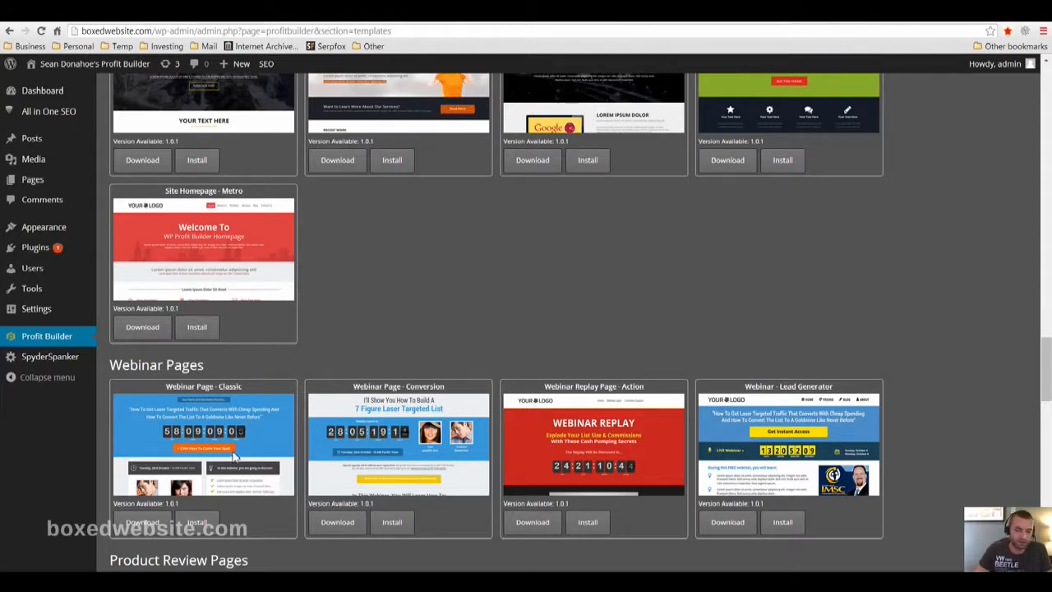
Review the webinar, product review, miscellaneous marketing, coming soon and FAQ page templates
scroll(296, 435, "down", 3)
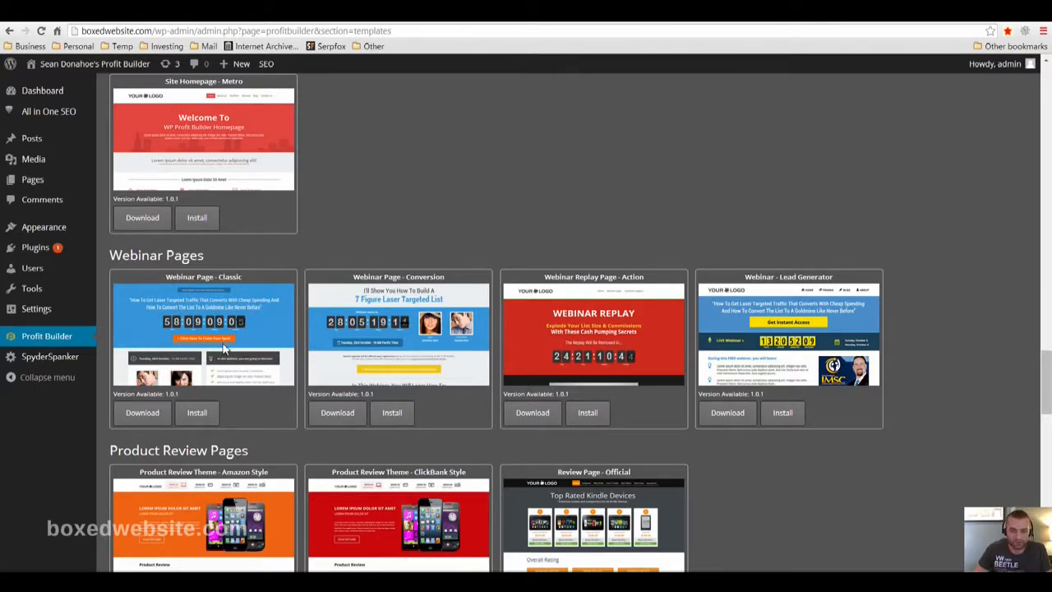
scroll(229, 341, "down", 2)
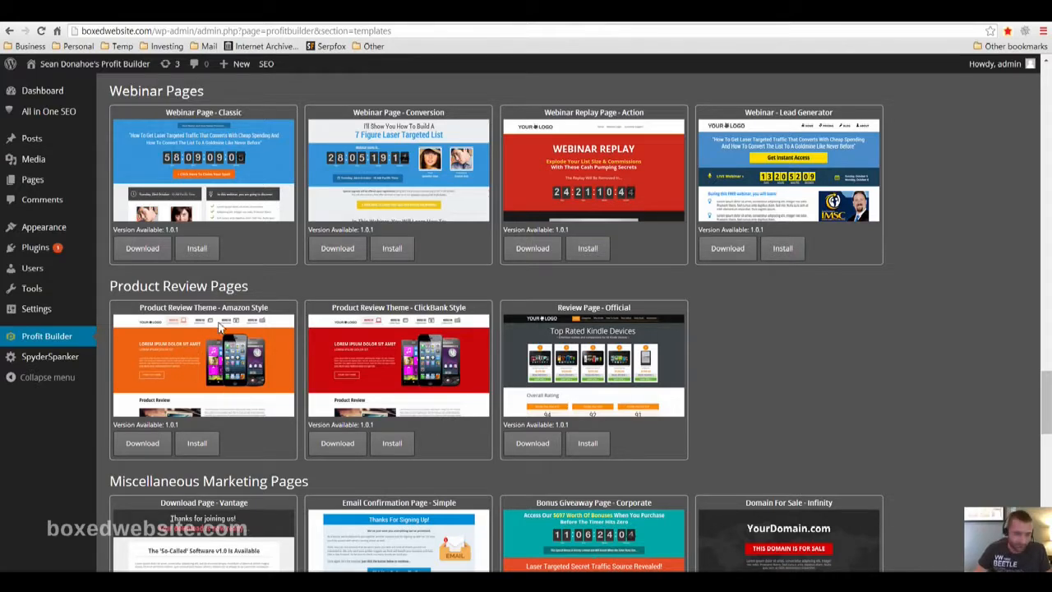
scroll(243, 386, "down", 2)
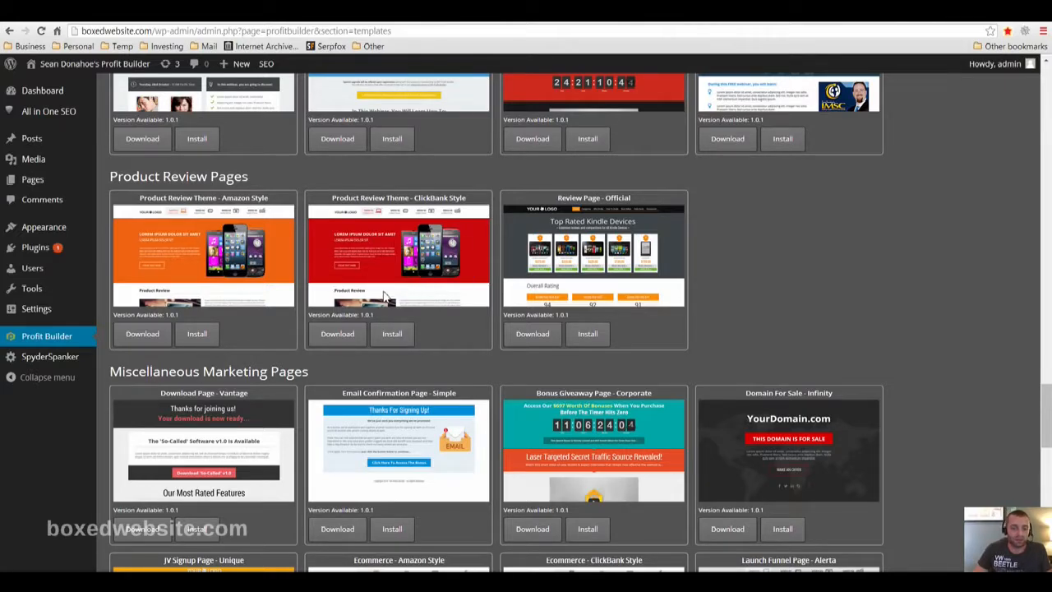
scroll(384, 296, "down", 1)
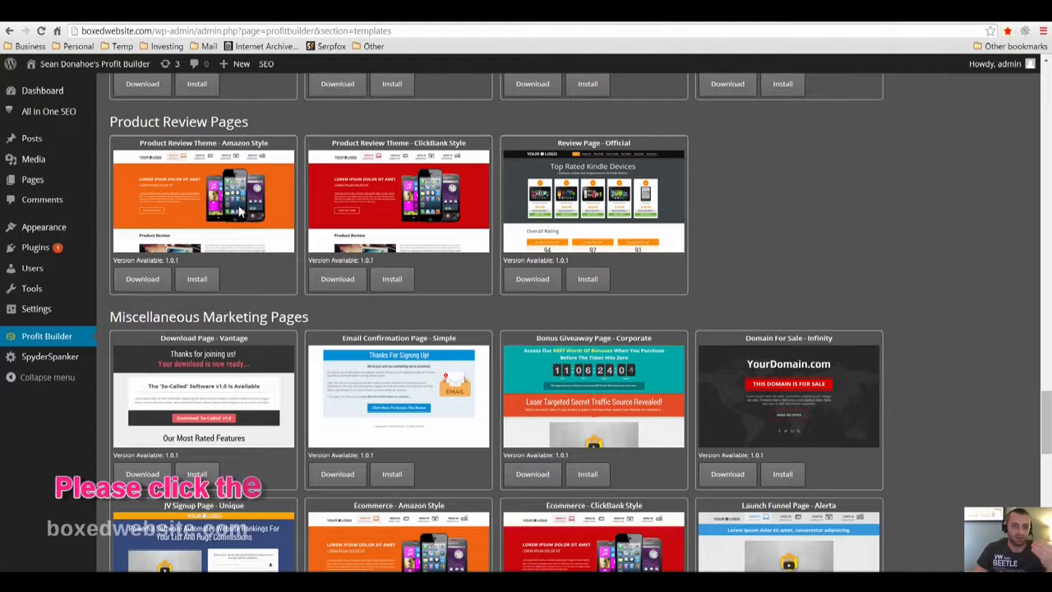
scroll(435, 263, "down", 2)
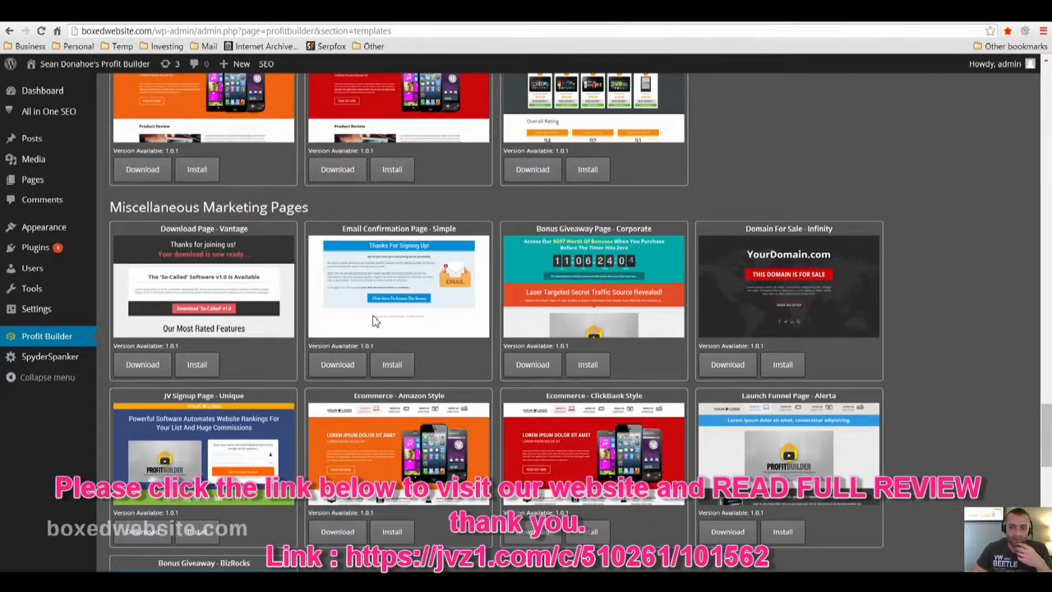
scroll(371, 313, "down", 1)
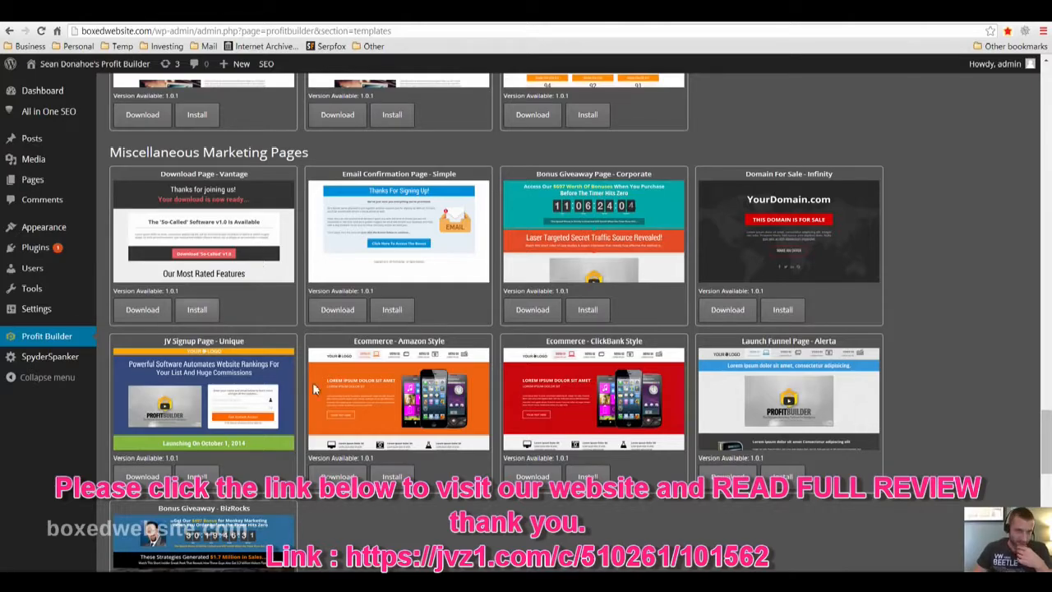
scroll(621, 348, "down", 6)
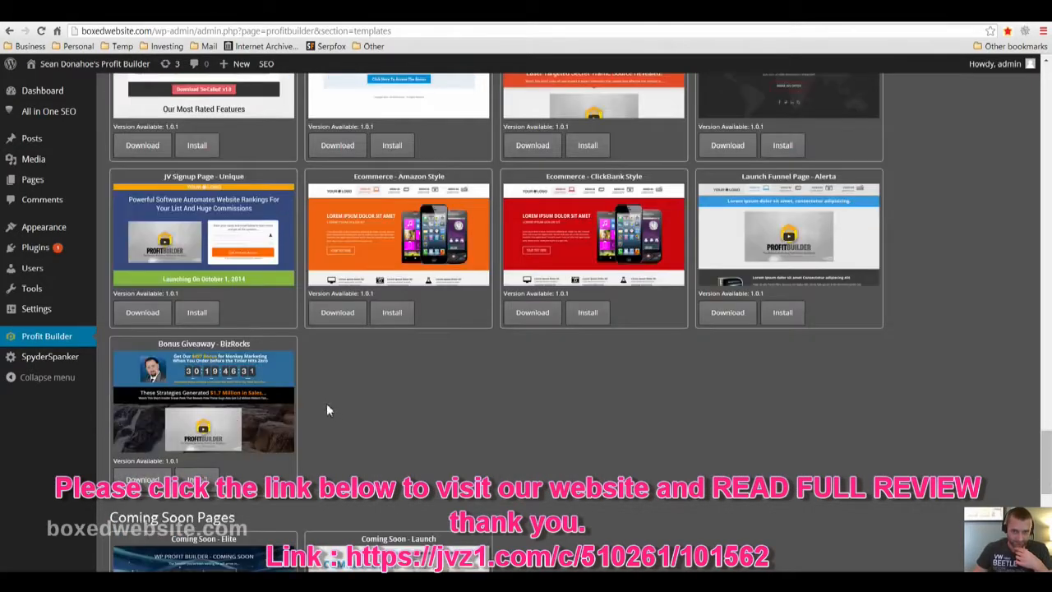
scroll(375, 370, "down", 4)
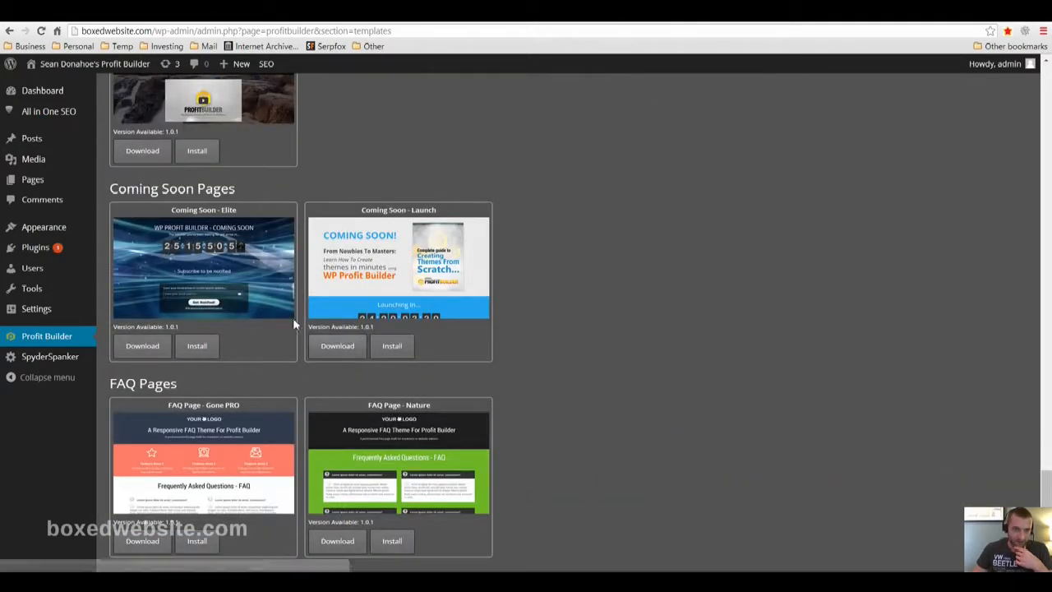
scroll(809, 304, "up", 8)
scroll(776, 198, "up", 1)
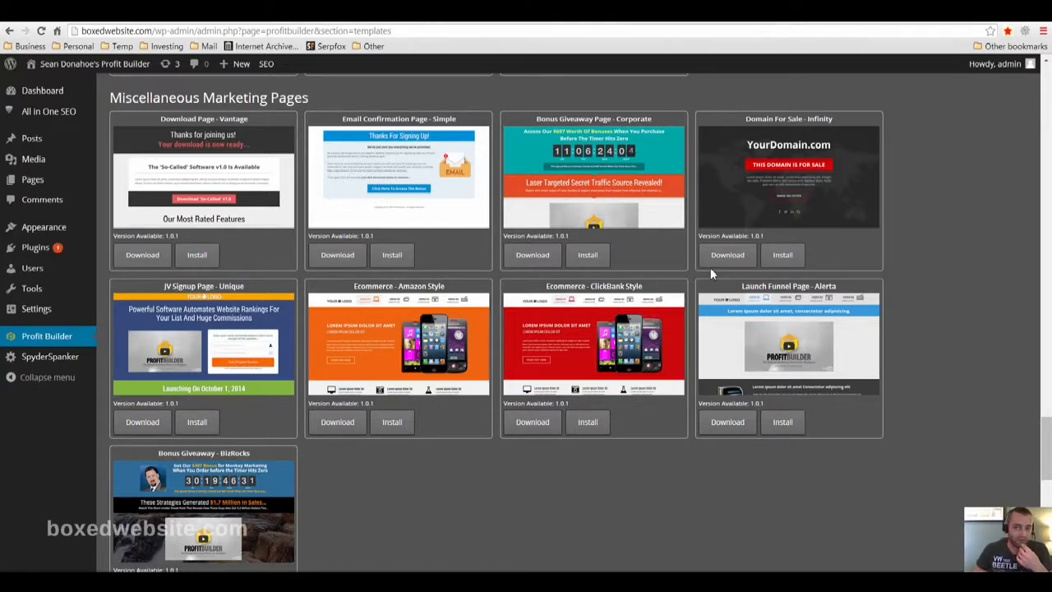
Install the Basic Centered Squeeze Page - Evolve template from the optin, lead and squeeze pages
scroll(533, 425, "down", 3)
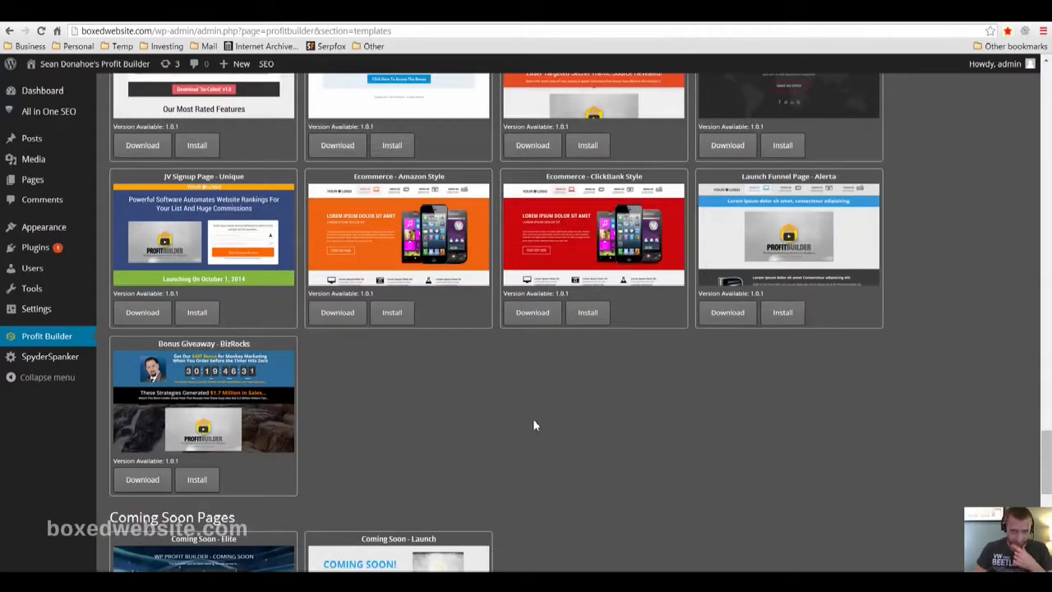
scroll(533, 425, "down", 10)
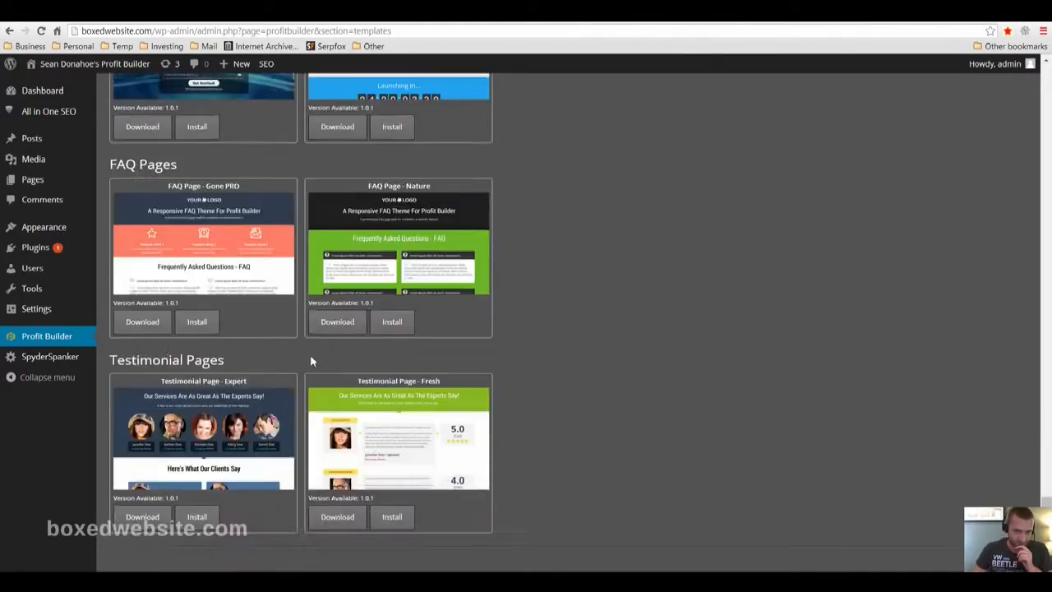
scroll(575, 407, "up", 15)
scroll(945, 354, "up", 15)
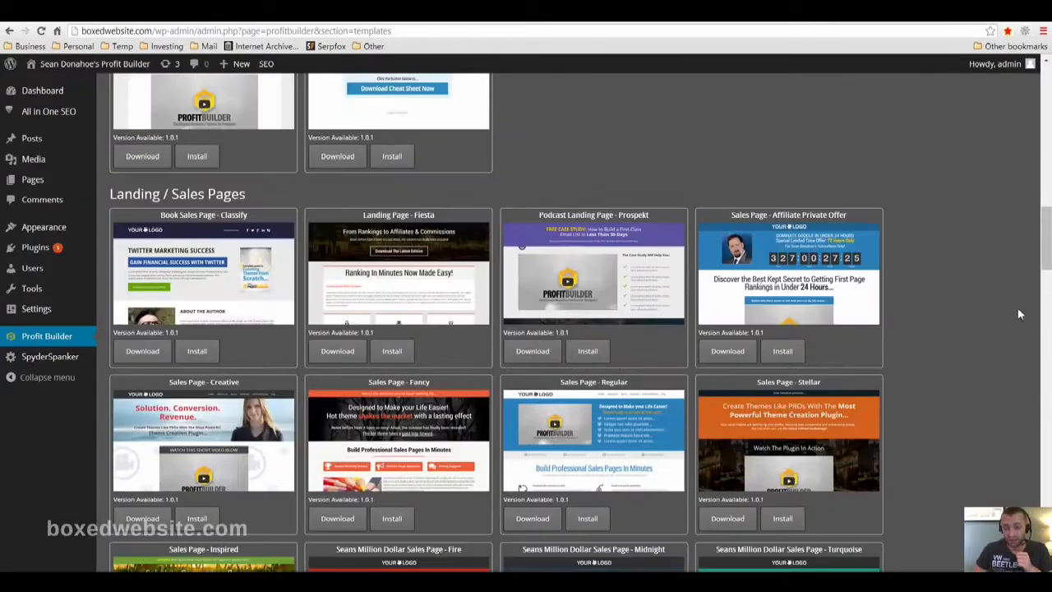
scroll(932, 287, "up", 8)
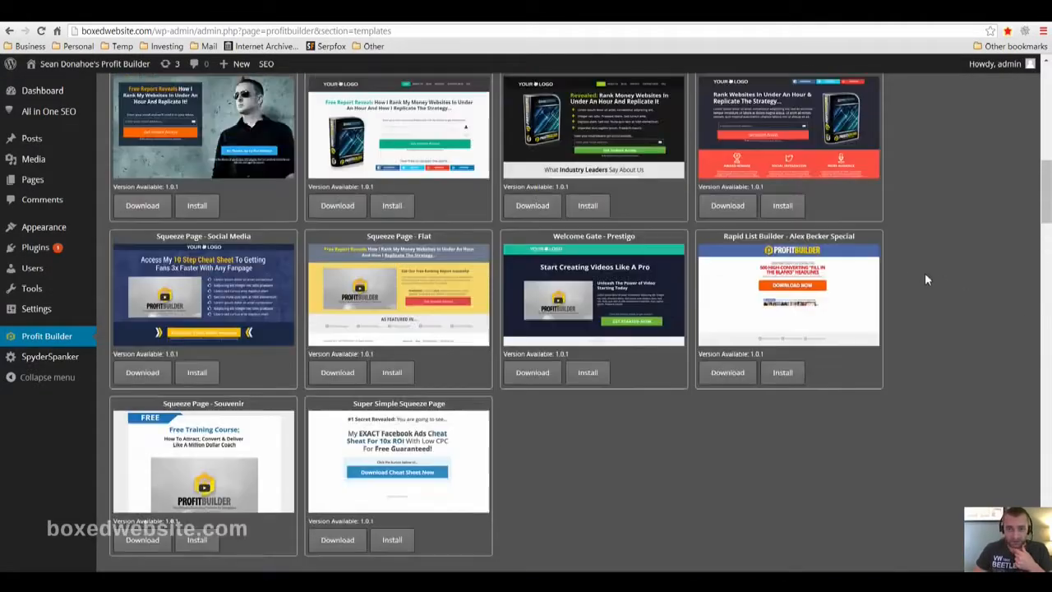
scroll(917, 276, "up", 6)
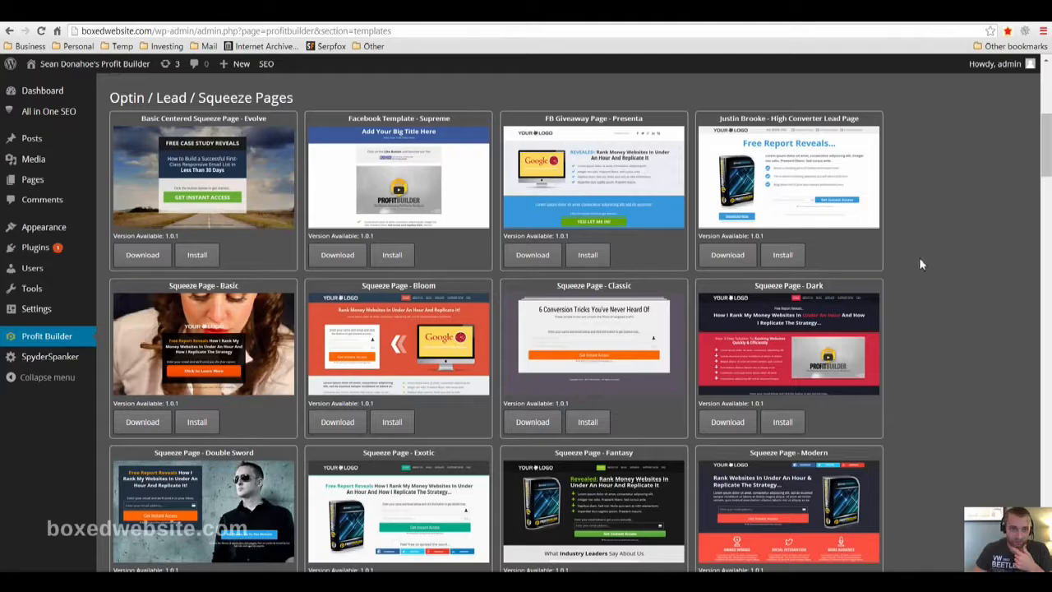
left_click(197, 255)
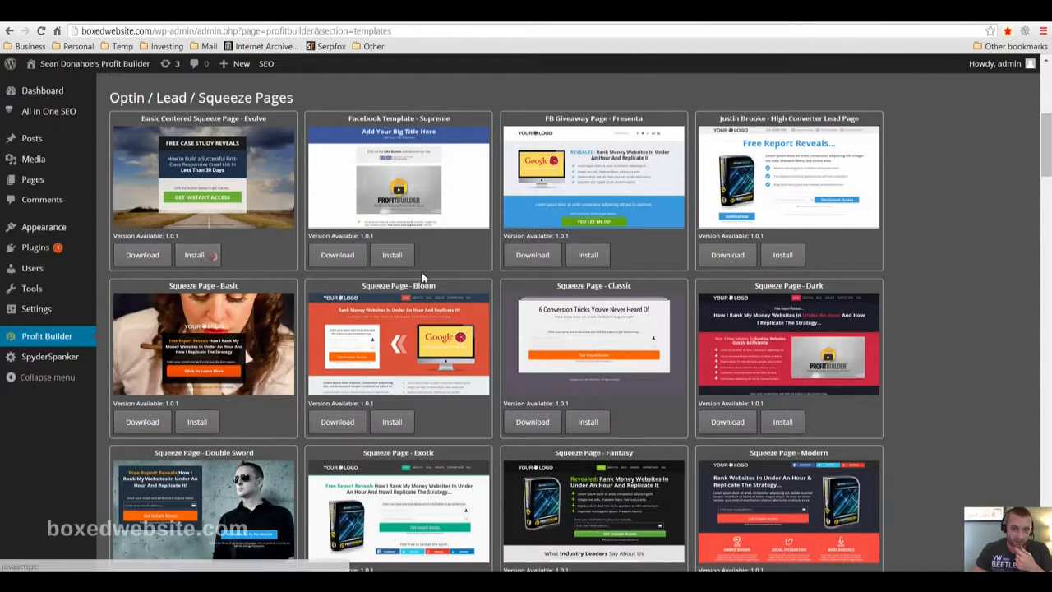
Install the Sales Page - Stellar template from the landing and sales pages
scroll(394, 409, "down", 1)
scroll(394, 409, "down", 3)
scroll(413, 272, "up", 1)
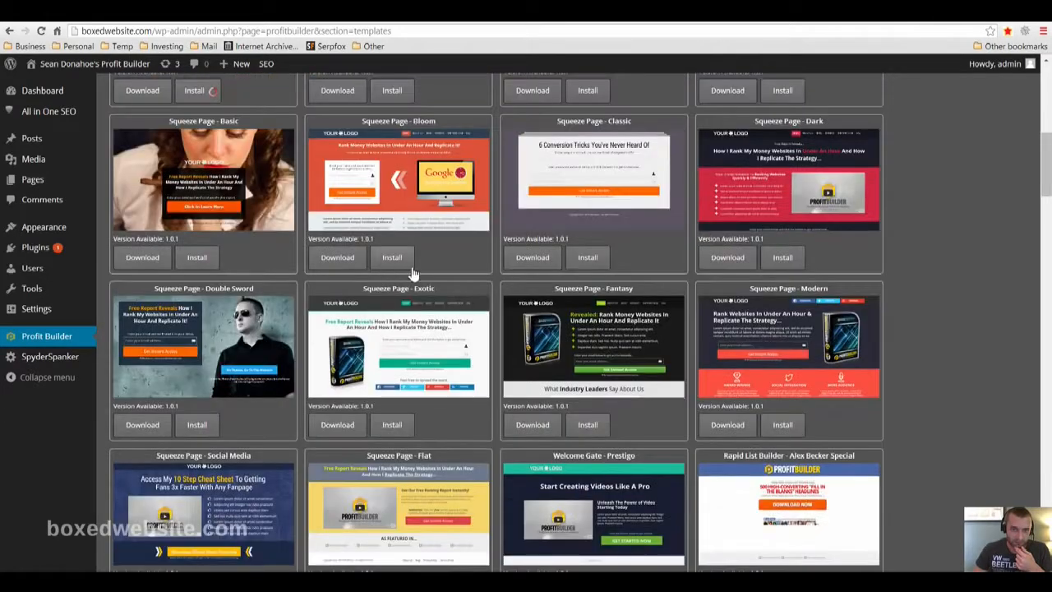
scroll(460, 329, "down", 10)
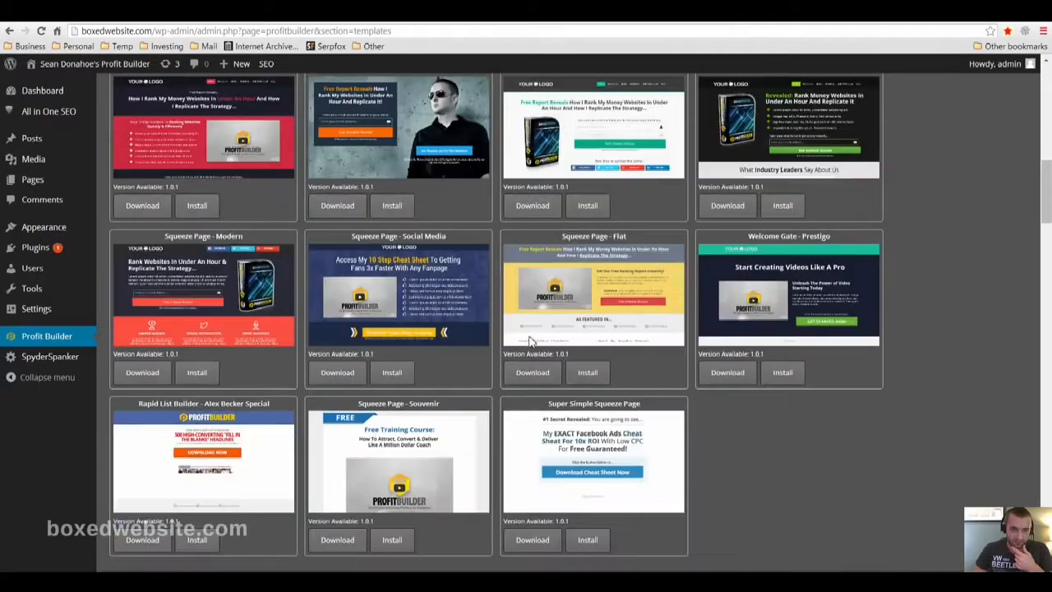
scroll(493, 357, "down", 12)
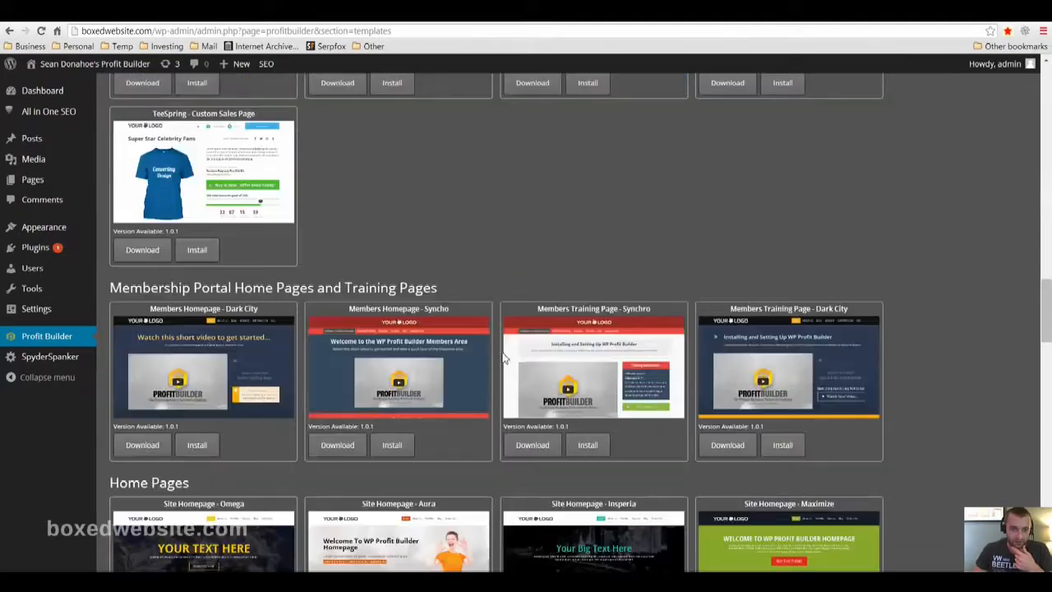
scroll(822, 345, "up", 10)
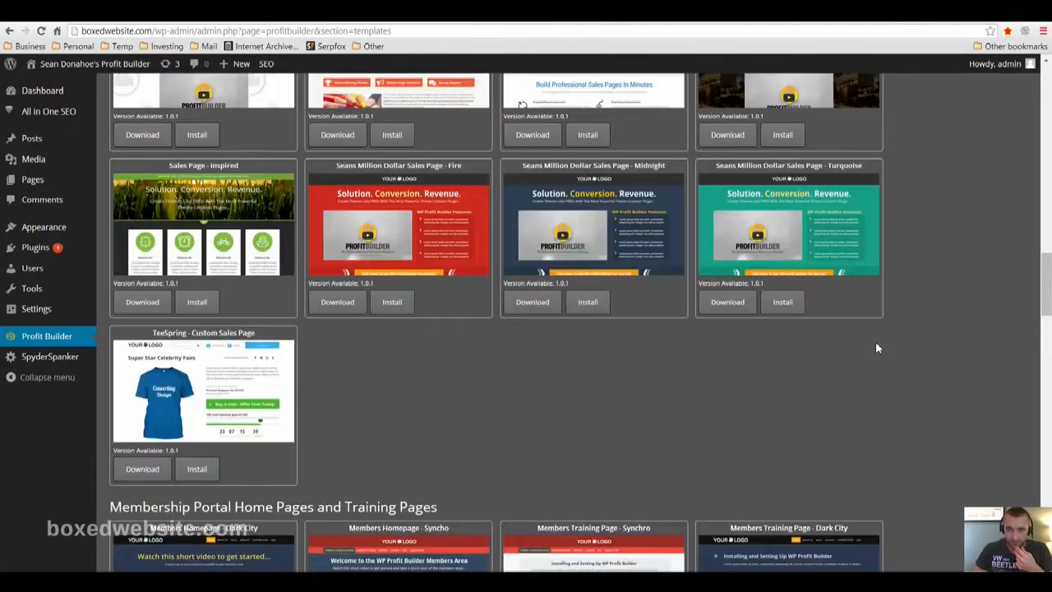
left_click(785, 409)
Install the Webinar Page - Conversion and Product Review Theme - ClickBank Style templates
scroll(559, 477, "down", 10)
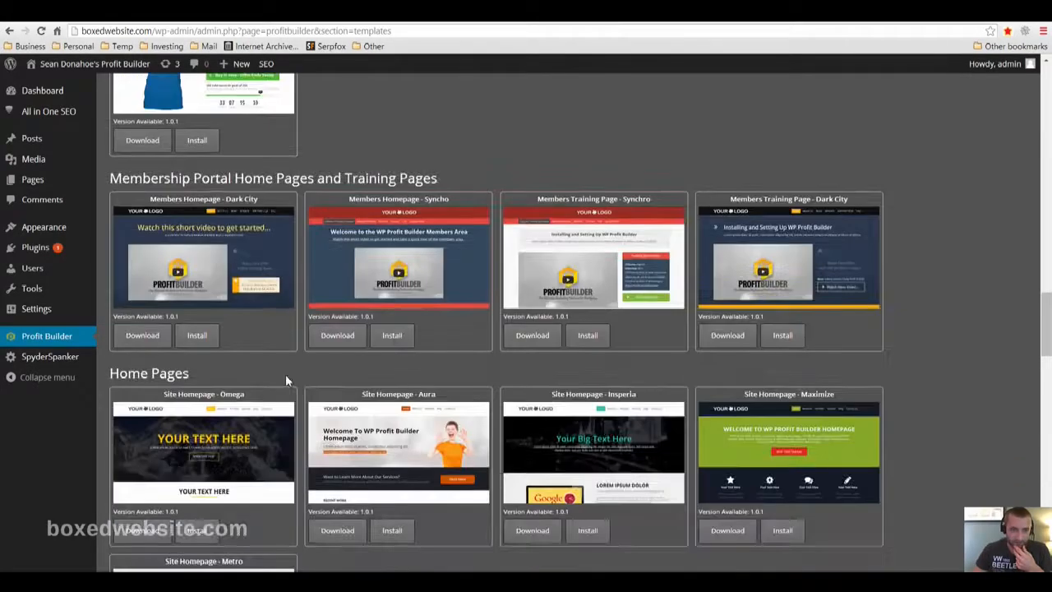
scroll(296, 379, "down", 2)
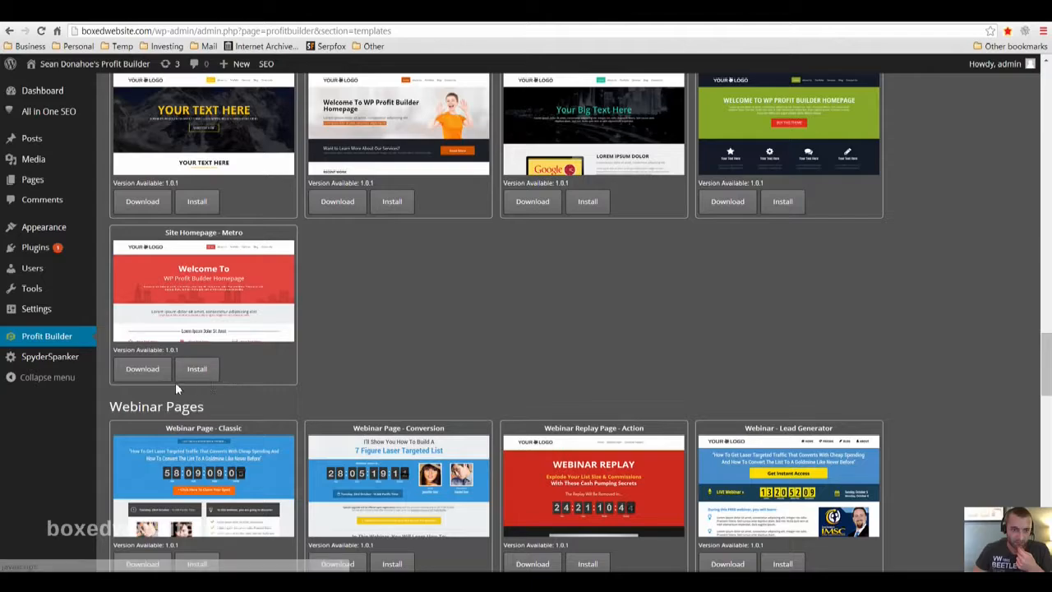
scroll(567, 365, "down", 4)
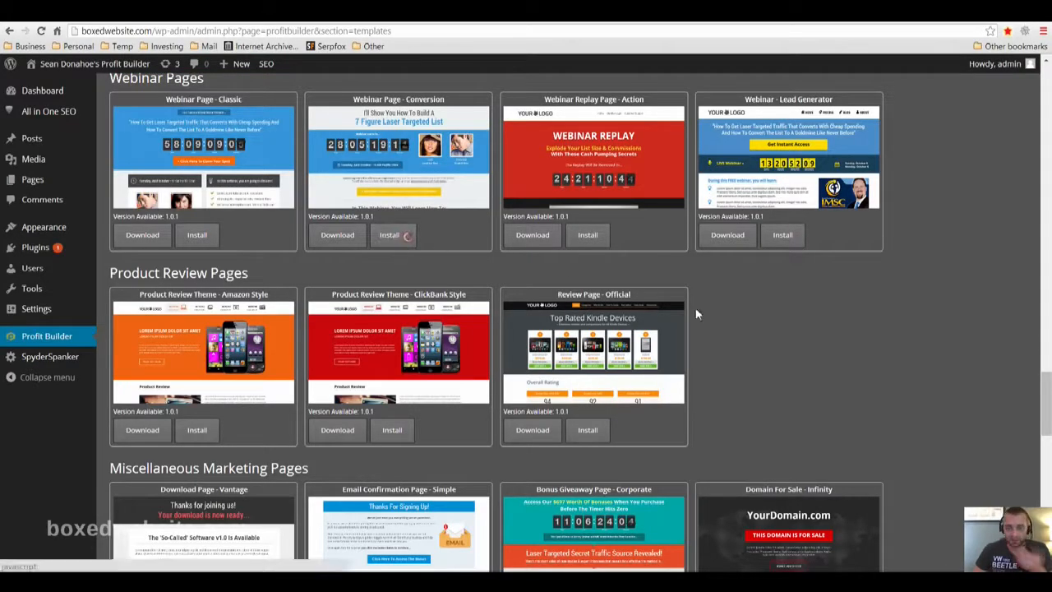
scroll(781, 395, "down", 3)
scroll(781, 395, "up", 9)
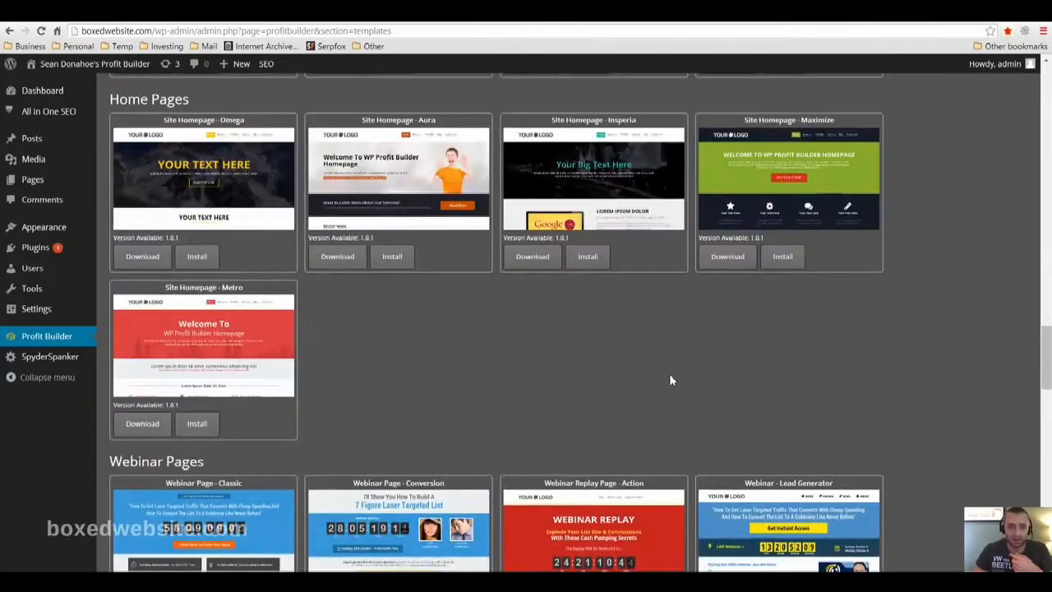
scroll(630, 358, "up", 5)
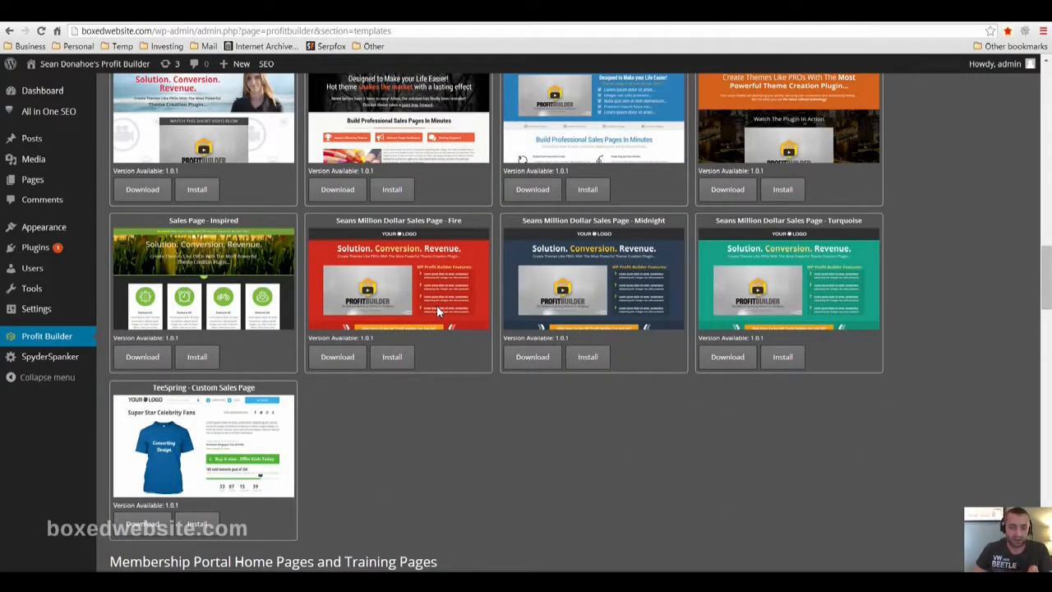
scroll(549, 434, "up", 1)
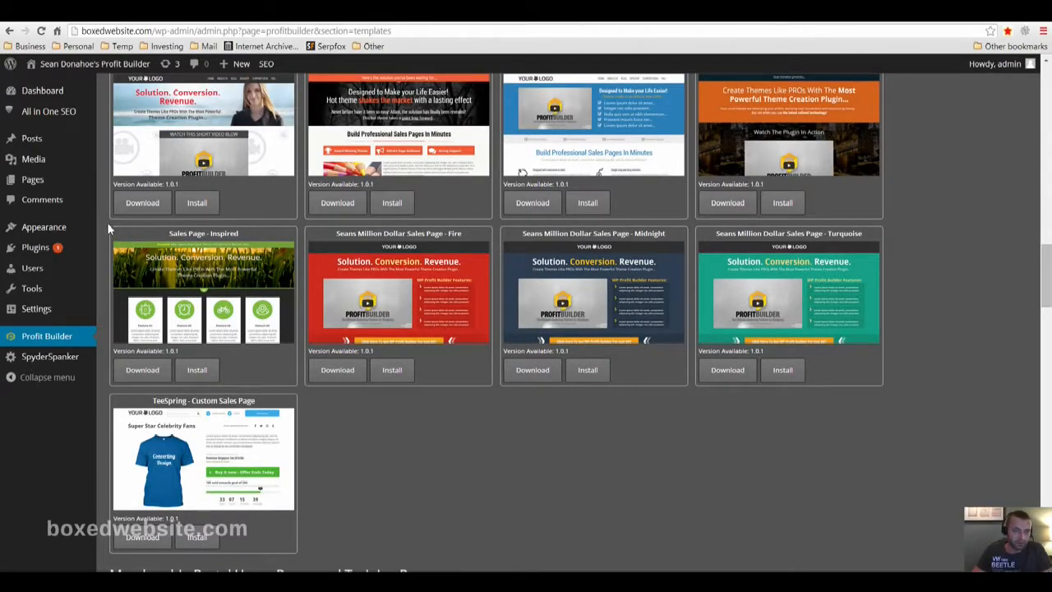
Create a new WordPress page titled "home" and publish it
mouse_move(43, 182)
left_click(116, 197)
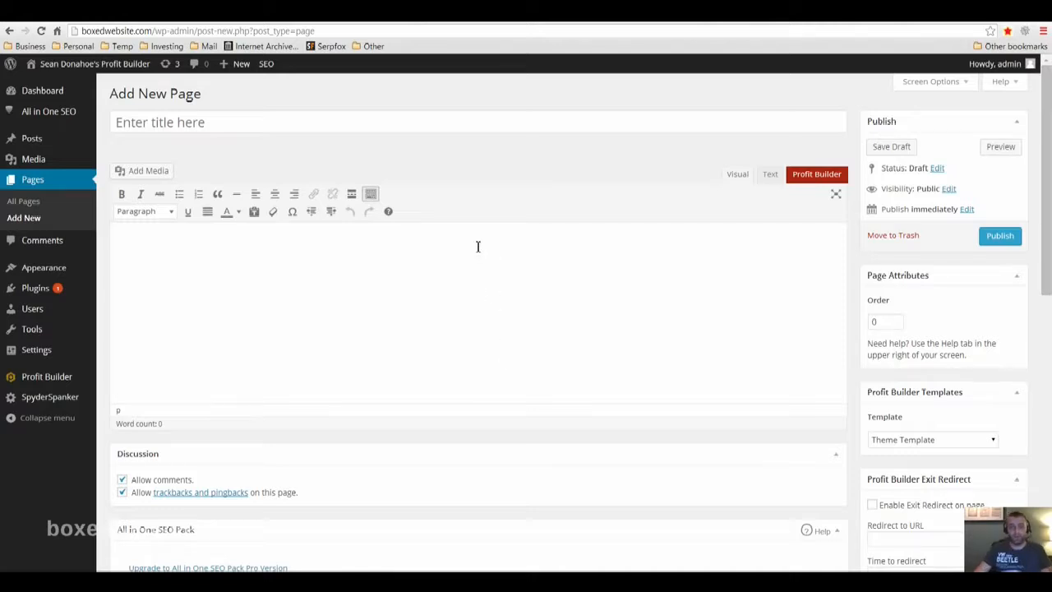
left_click(414, 130)
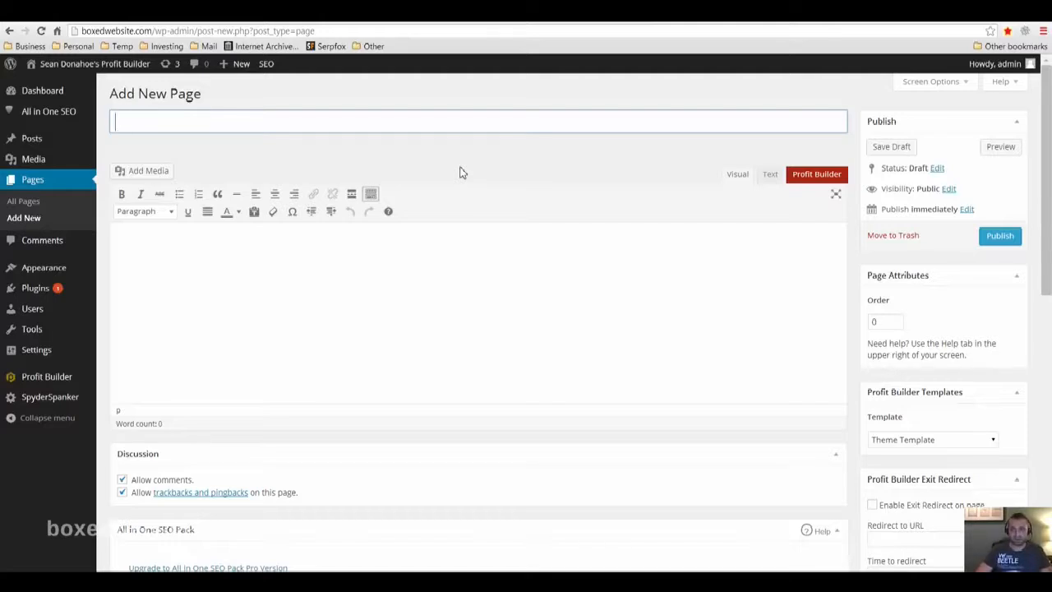
type("home")
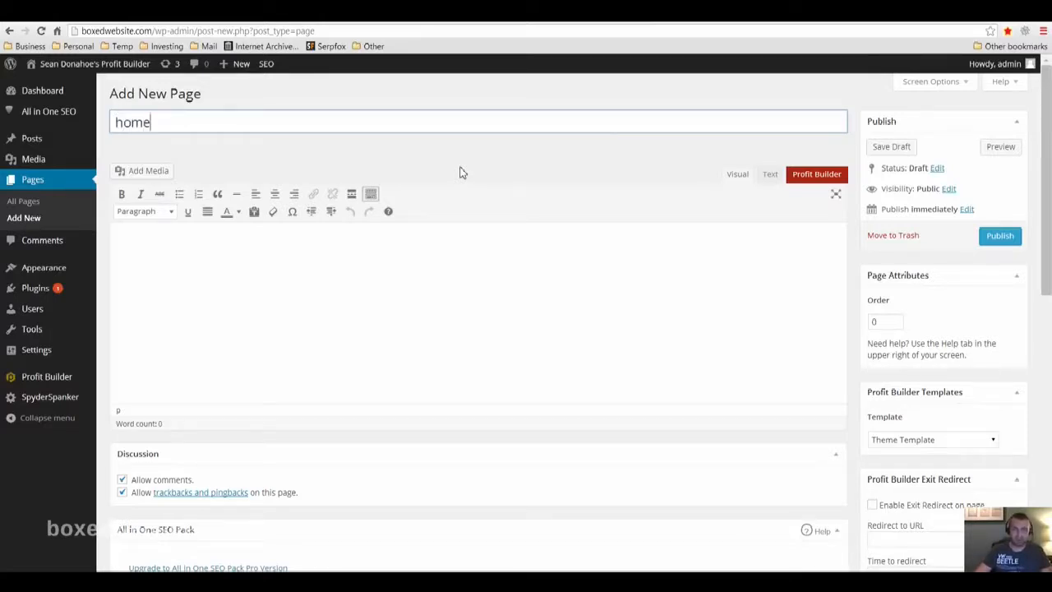
left_click(997, 238)
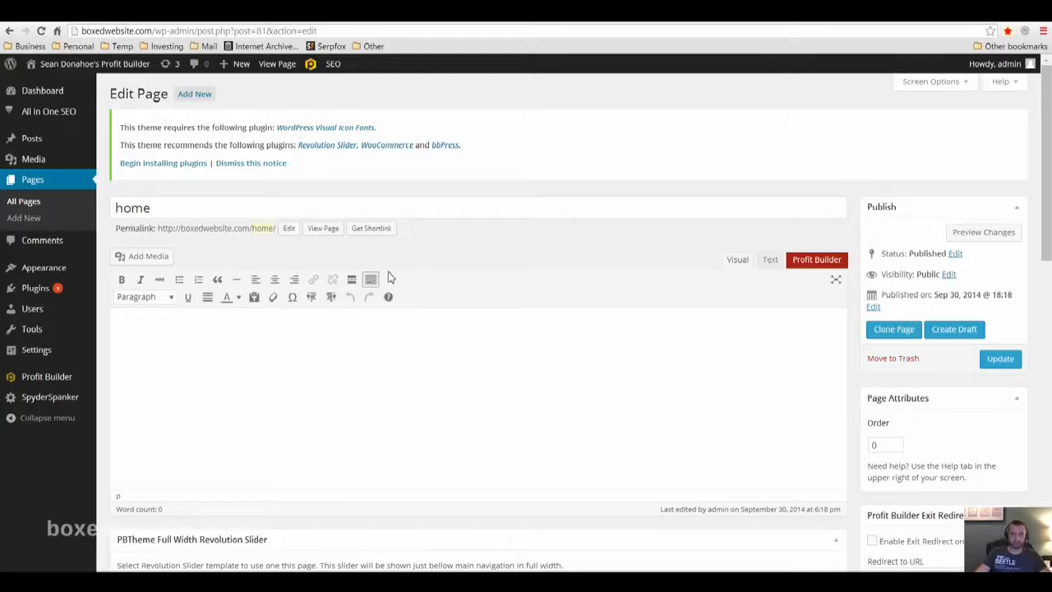
Open the PBTheme options and review the logo, favicon and iPad/iPhone icon upload settings
mouse_move(54, 270)
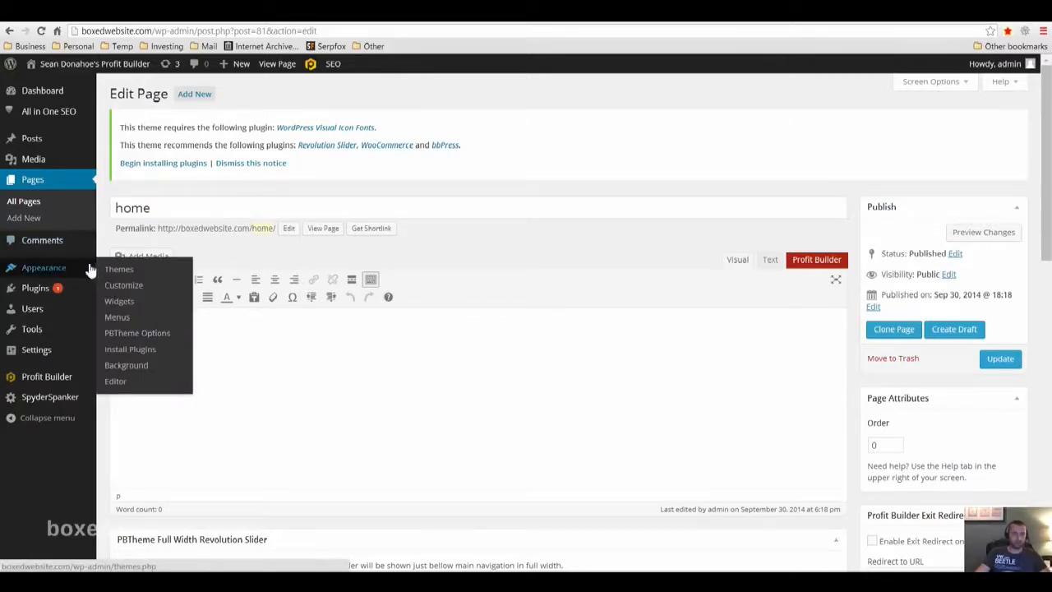
left_click(131, 339)
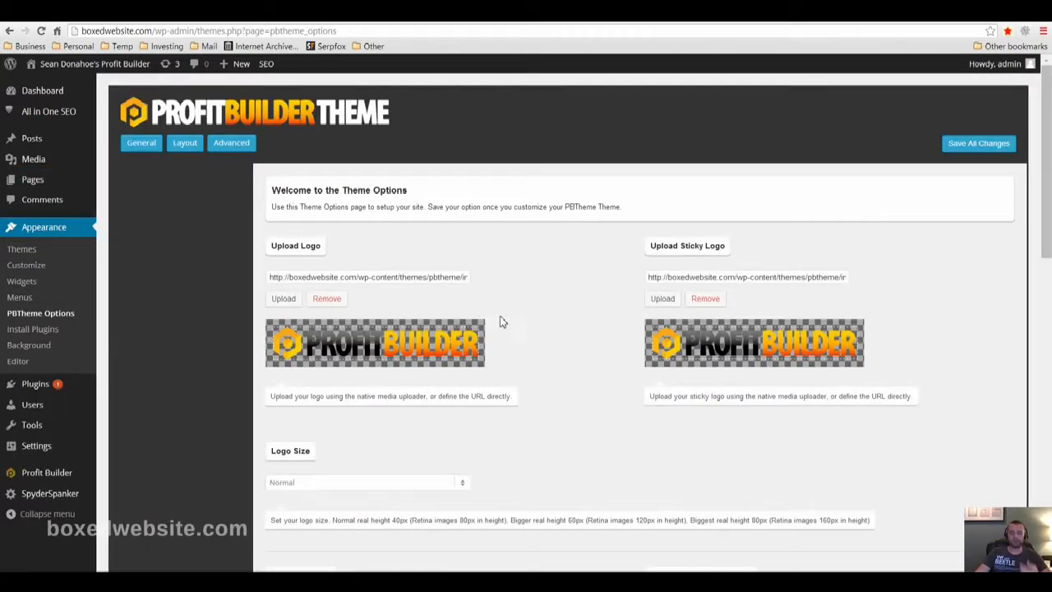
scroll(567, 347, "down", 6)
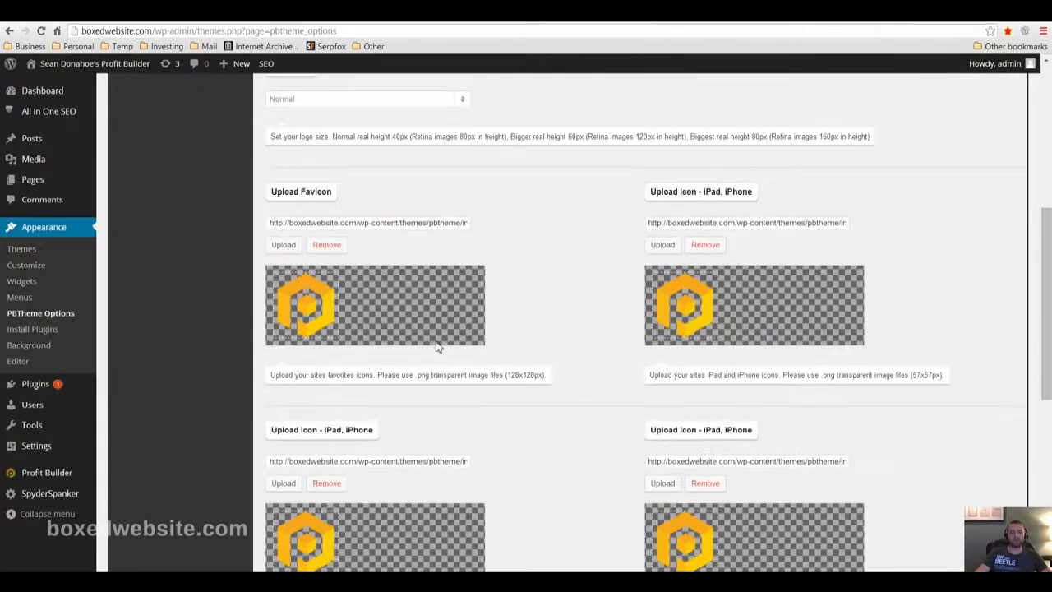
scroll(416, 387, "down", 1)
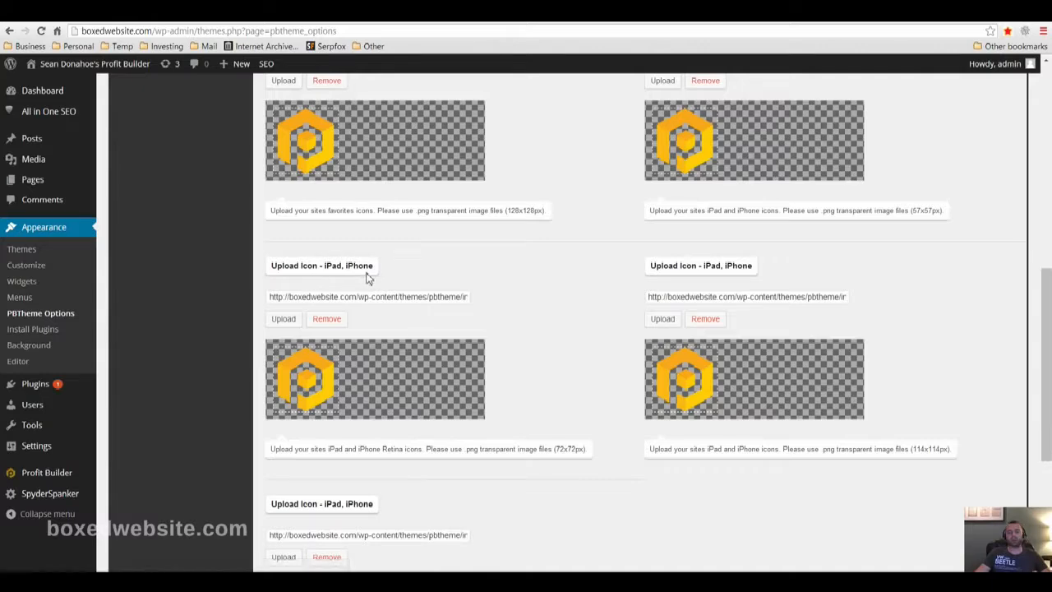
scroll(485, 344, "up", 7)
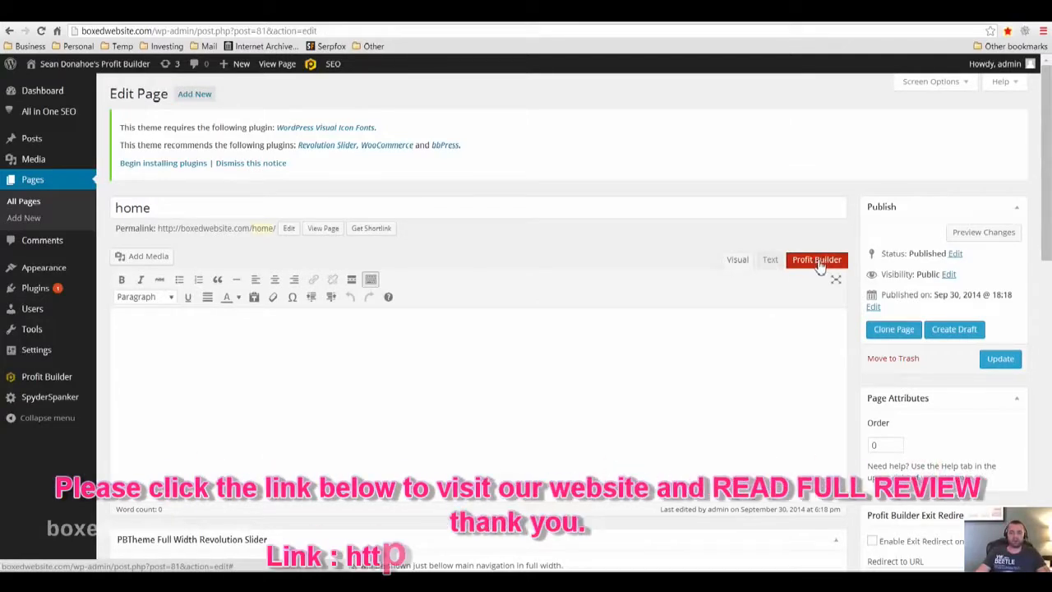
Open the home page in the Profit Builder editor and load the Product Review Theme - ClickBank Style template
left_click(819, 267)
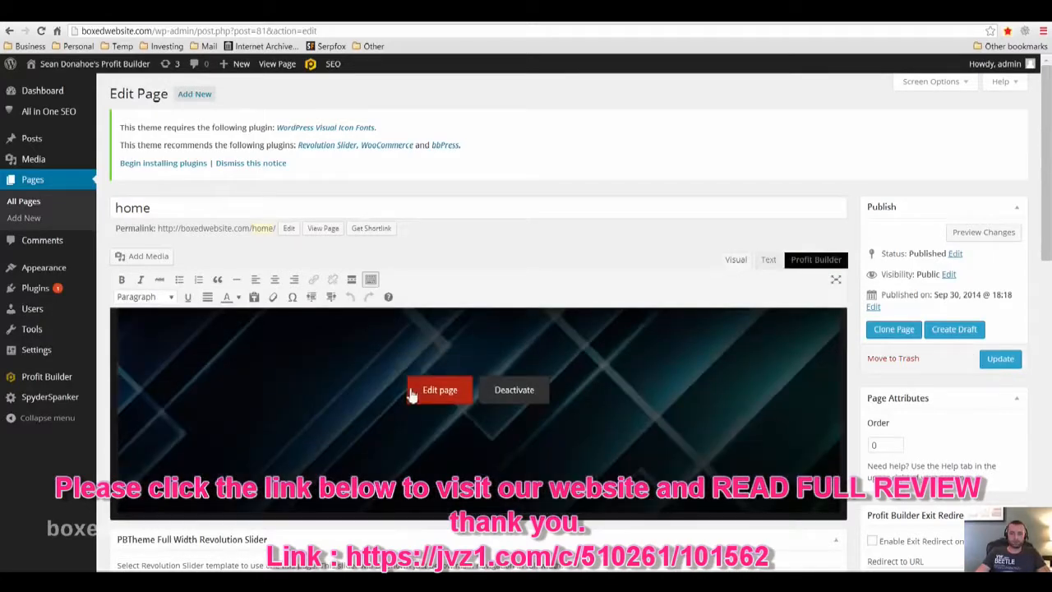
left_click(434, 393)
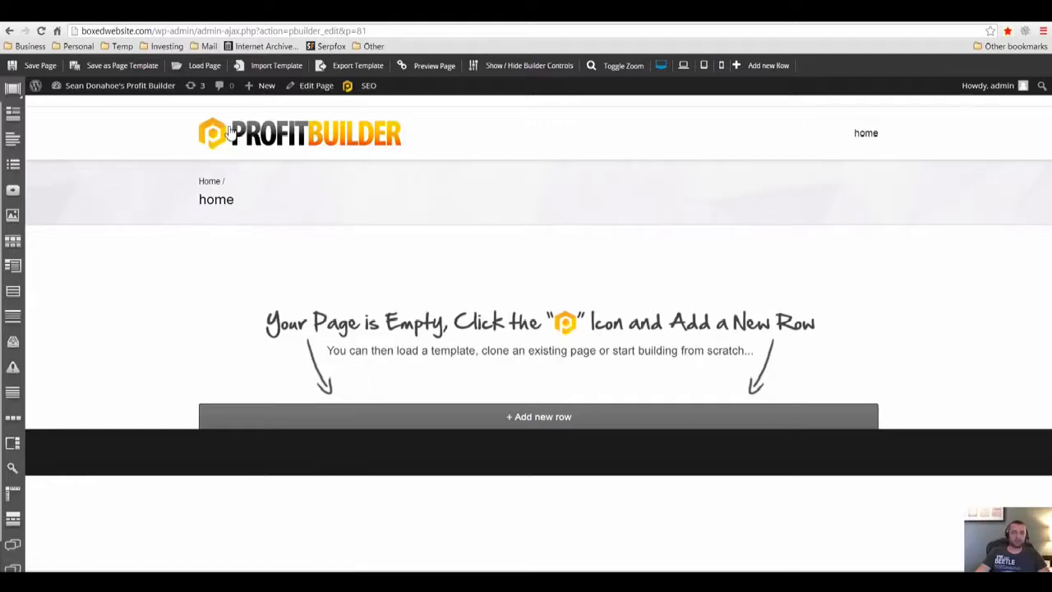
left_click(199, 72)
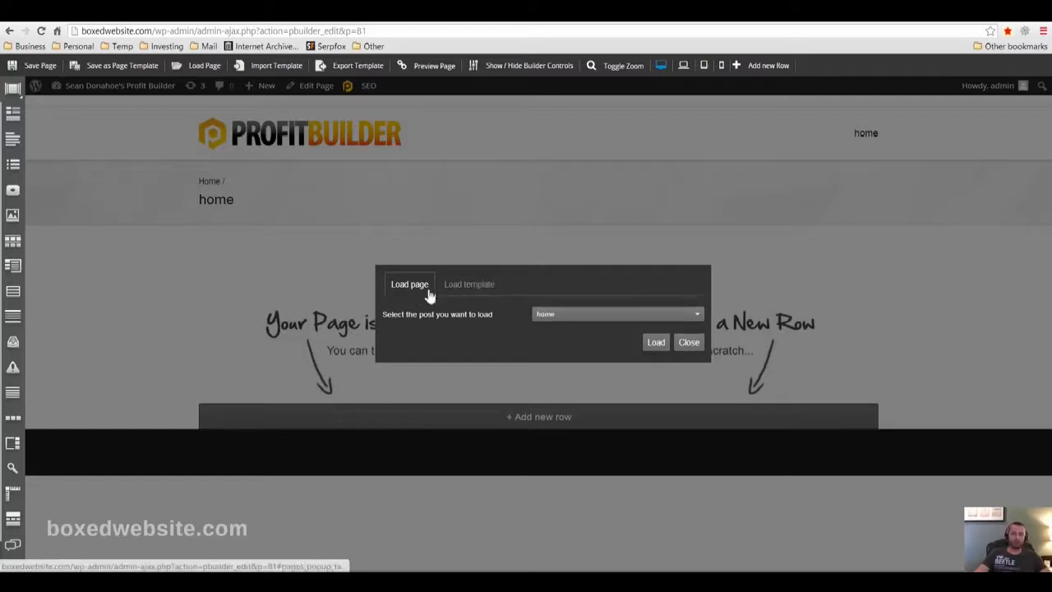
left_click(463, 290)
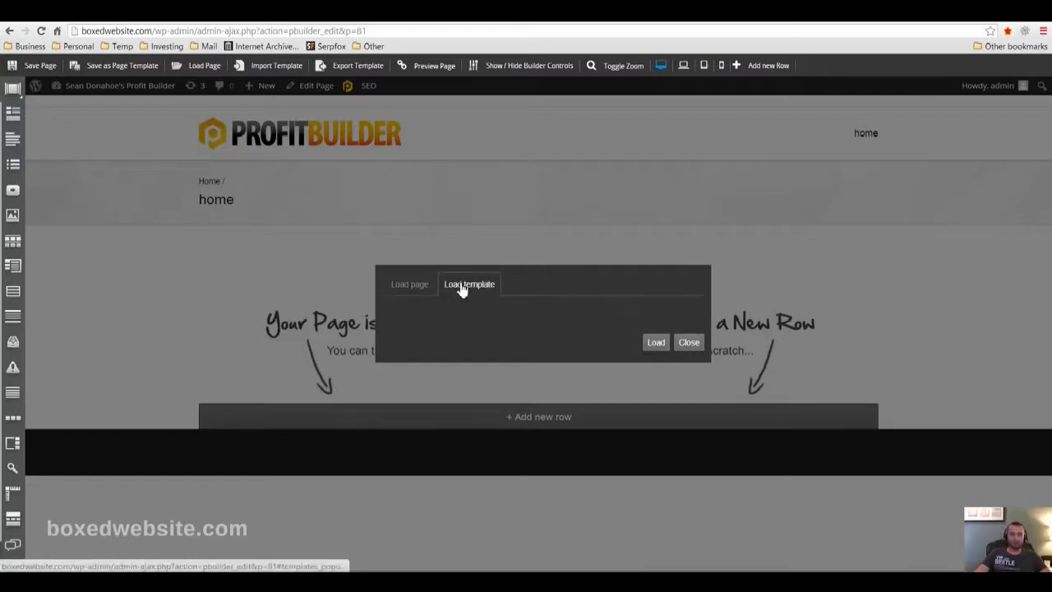
left_click(589, 321)
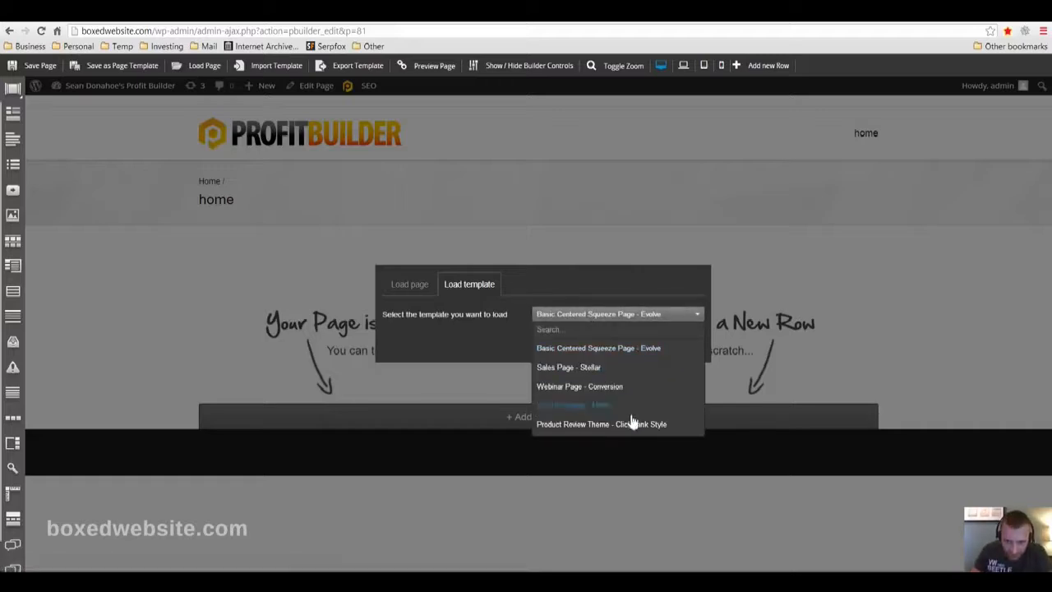
left_click(578, 424)
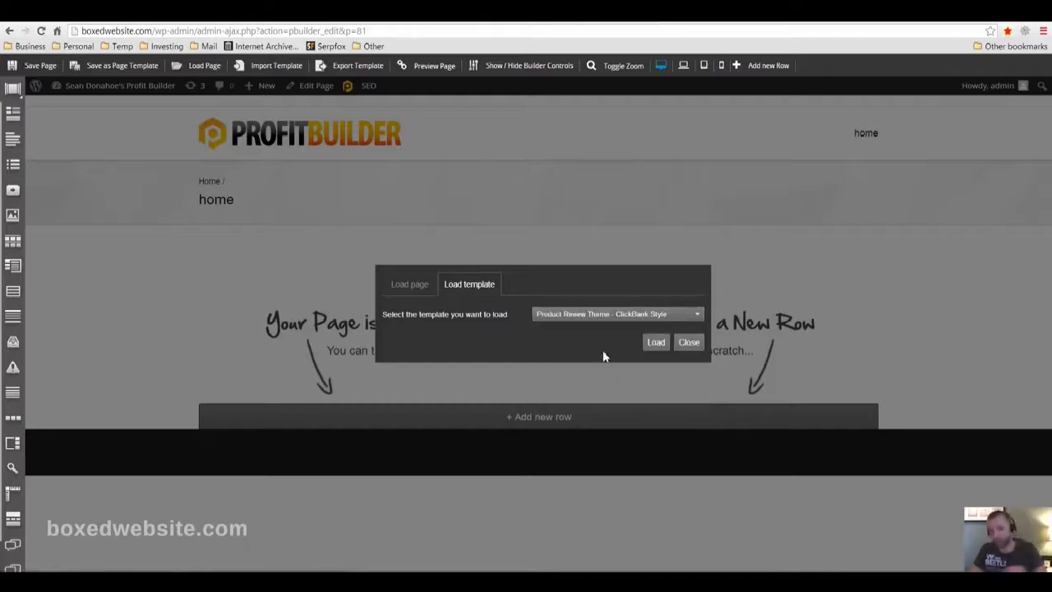
left_click(656, 344)
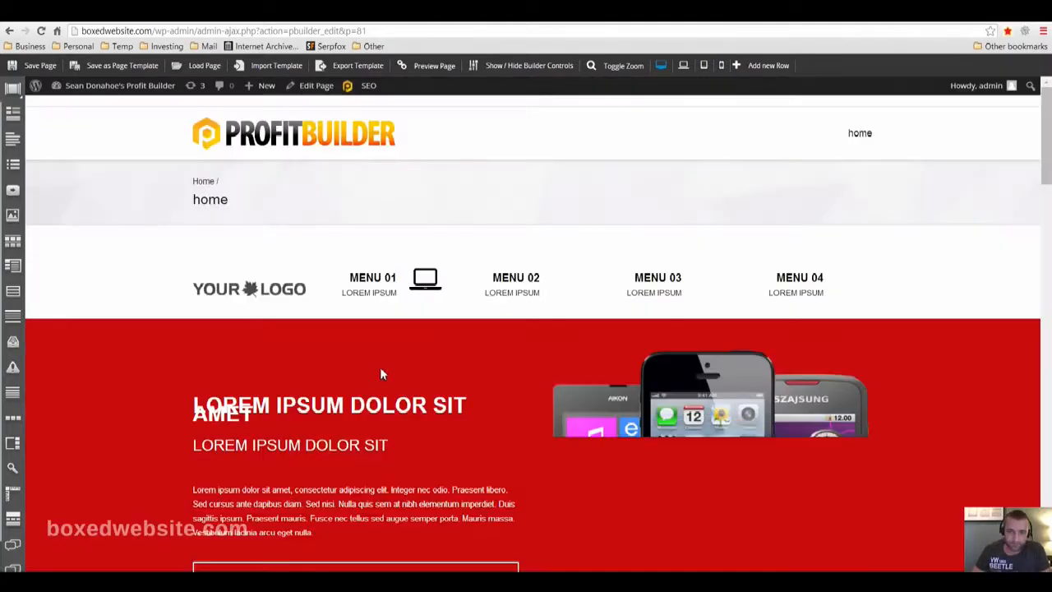
Look through the loaded product review page, including its special features, pros and cons and rating sections
scroll(467, 328, "down", 2)
scroll(466, 329, "down", 15)
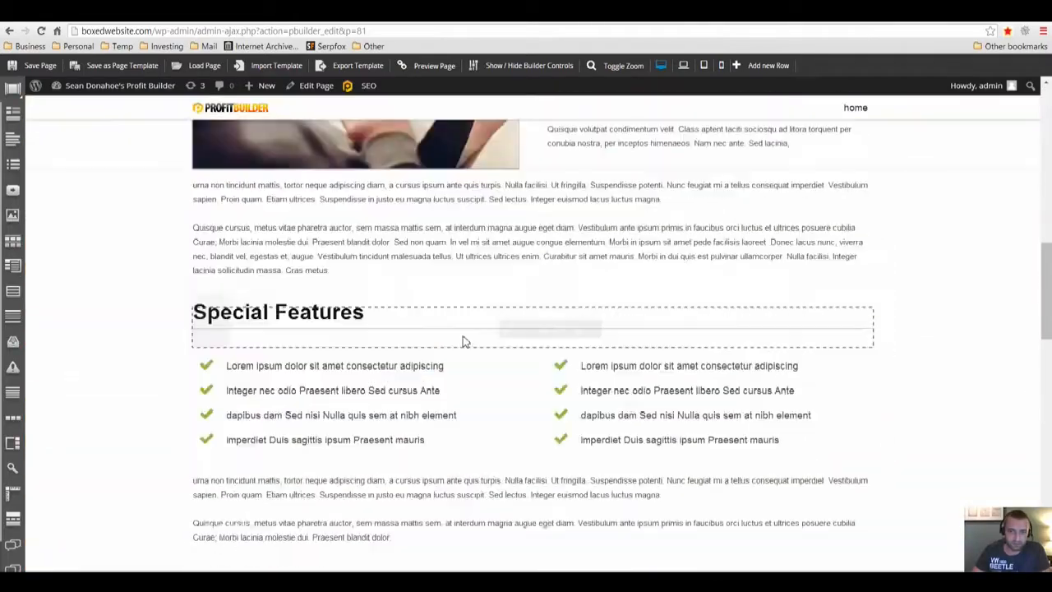
scroll(519, 380, "up", 15)
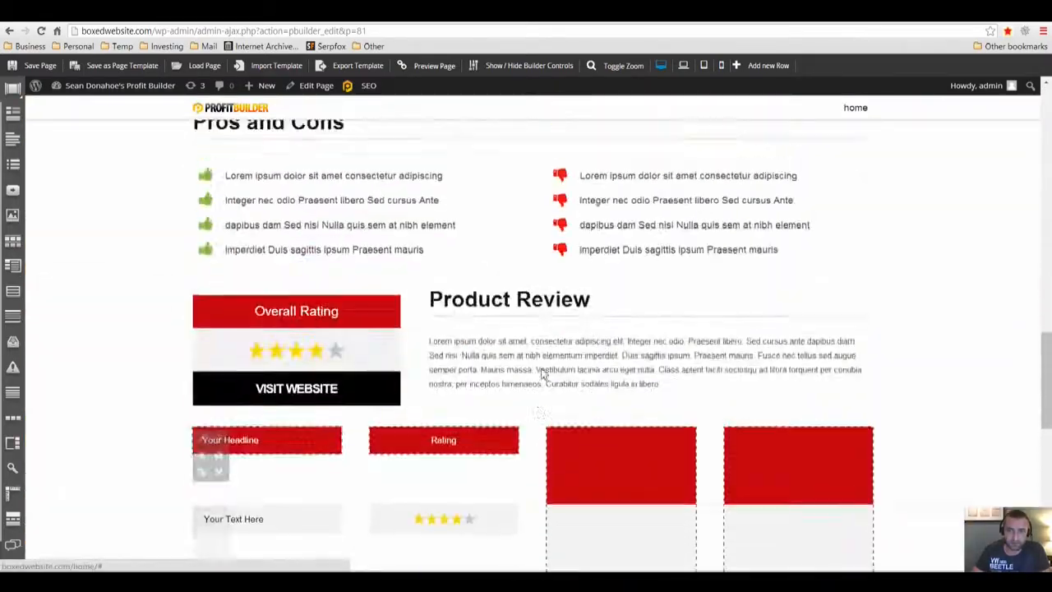
scroll(535, 333, "down", 2)
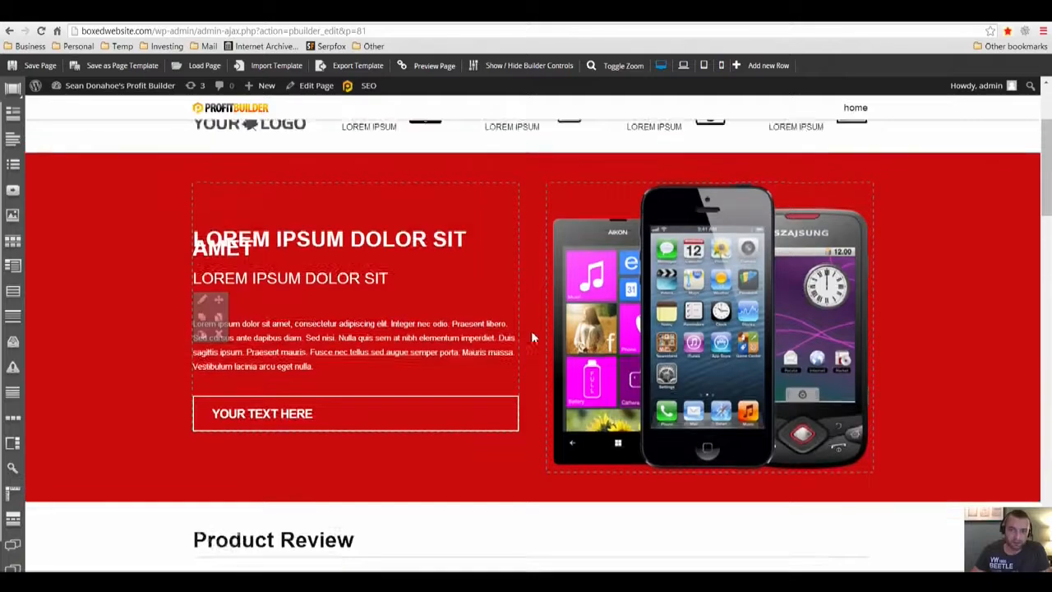
Look over the red banner of the product review page and the top sections of the temp landing page
scroll(531, 331, "up", 3)
scroll(361, 411, "down", 1)
scroll(362, 411, "down", 2)
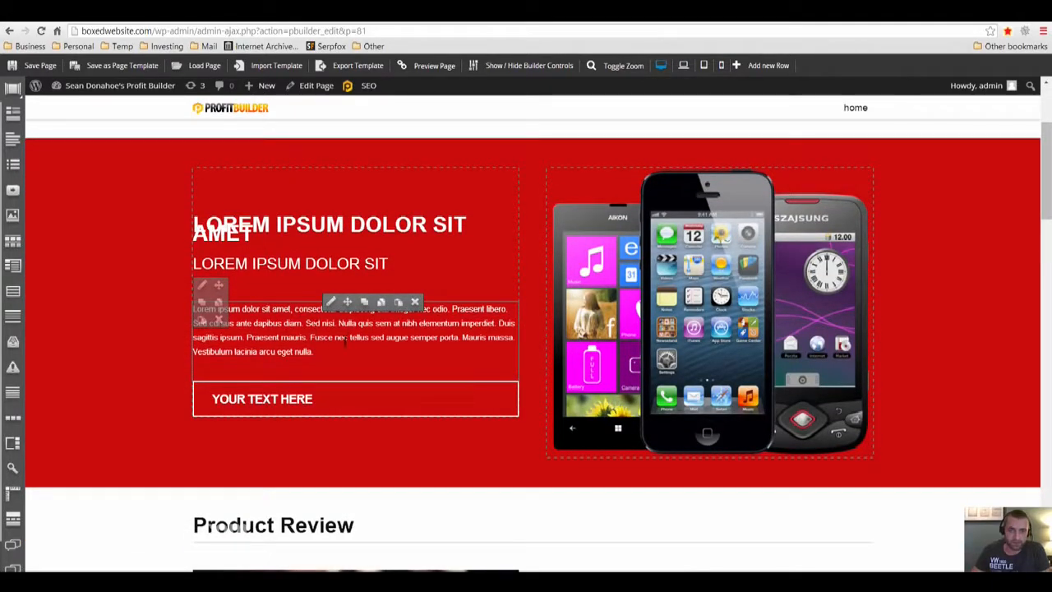
scroll(356, 427, "down", 3)
scroll(581, 359, "up", 3)
scroll(582, 359, "up", 2)
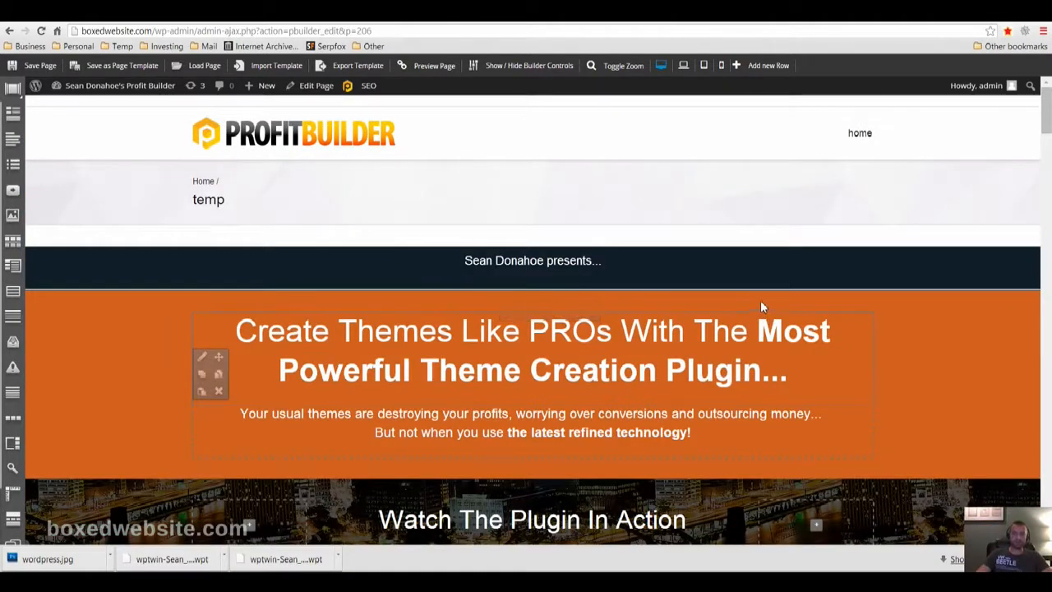
mouse_move(745, 268)
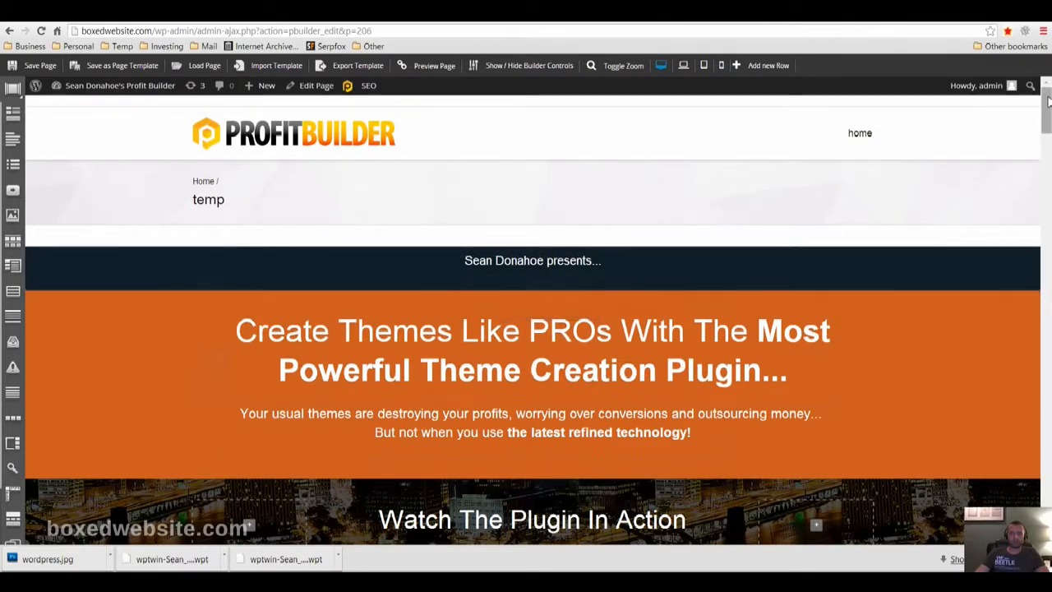
scroll(411, 316, "down", 5)
scroll(411, 315, "up", 2)
left_click_drag(1048, 120, 1048, 112)
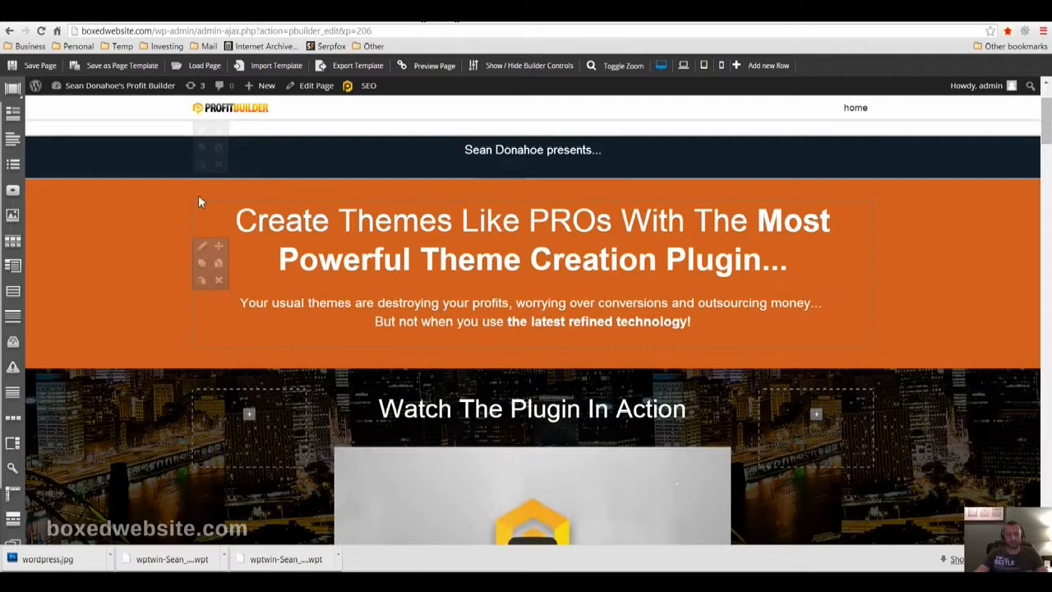
Hide the temp page's breadcrumbs, menu, top bar and footer, and save both the draft and the page in the builder
left_click(55, 17)
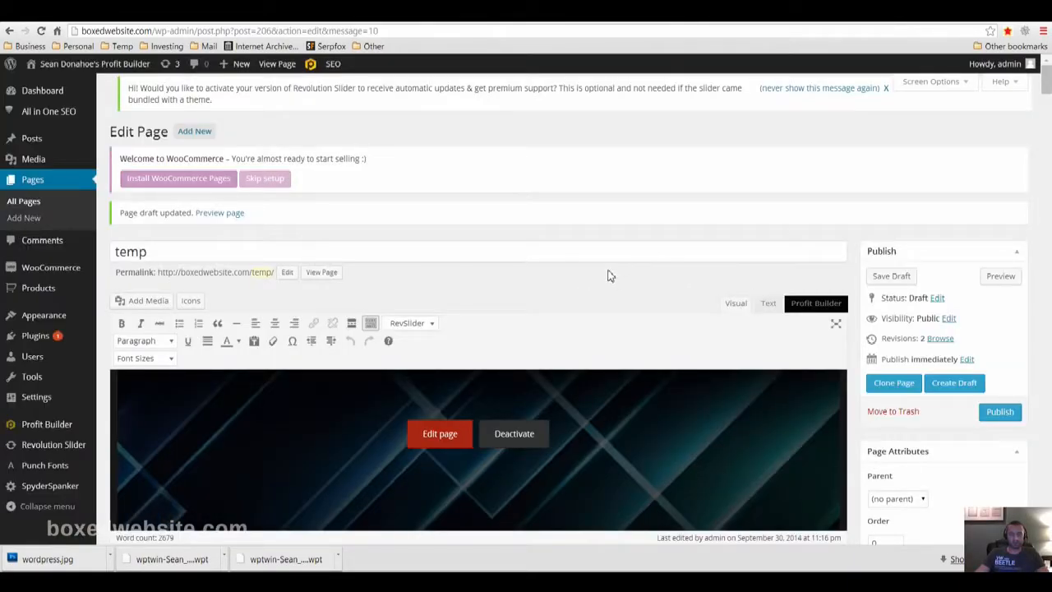
scroll(1046, 296, "down", 6)
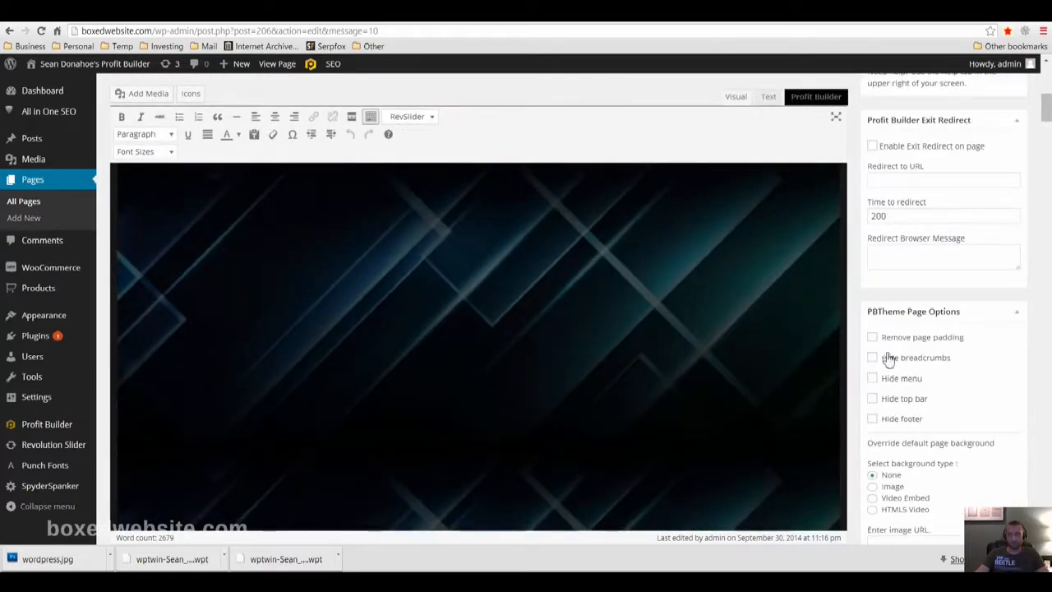
left_click(873, 358)
left_click(872, 378)
left_click(873, 399)
left_click(872, 419)
scroll(939, 384, "up", 5)
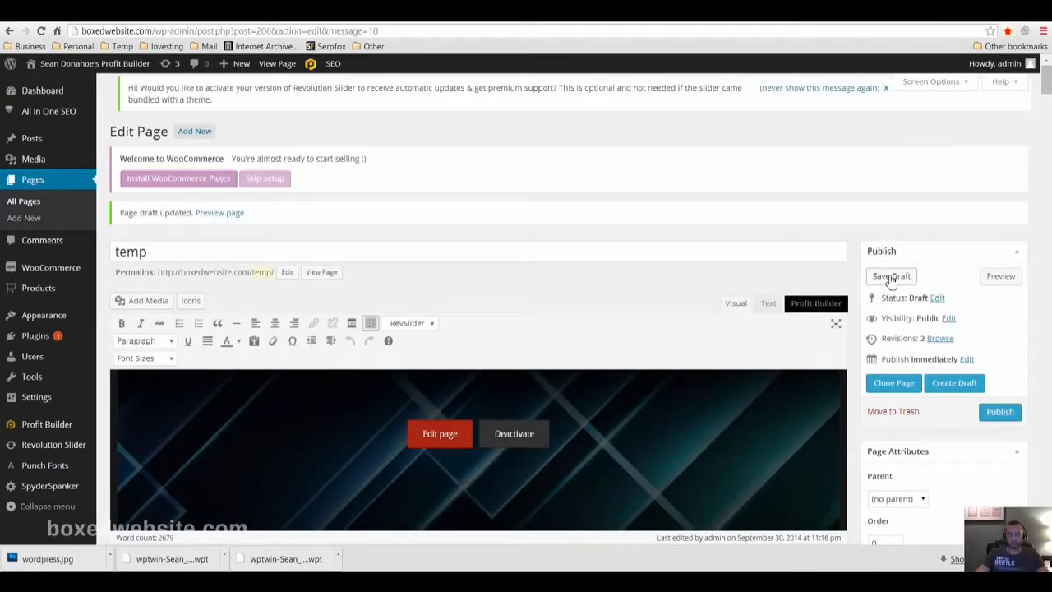
left_click(891, 278)
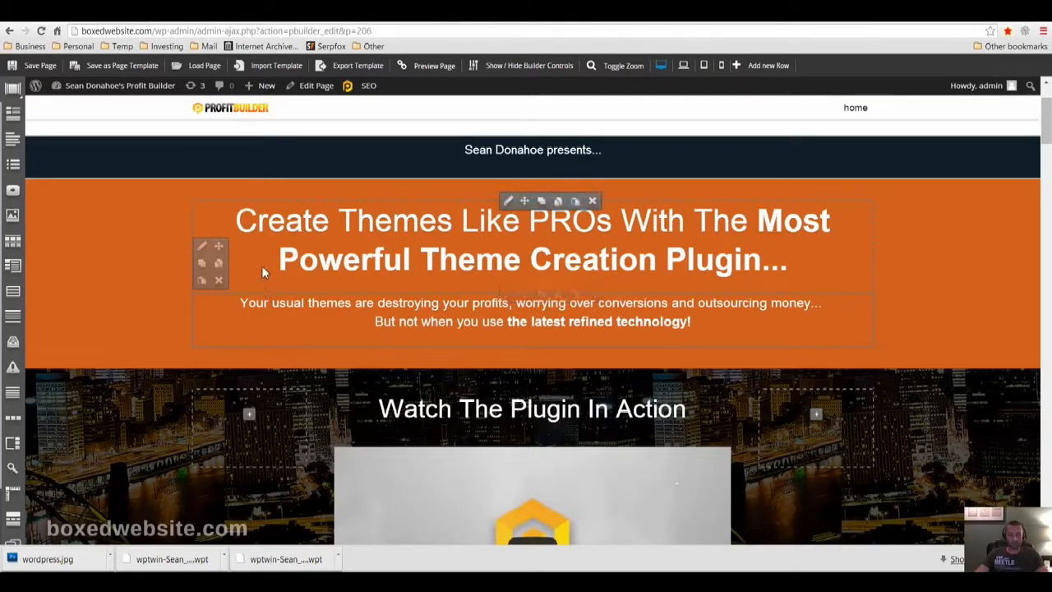
left_click(41, 66)
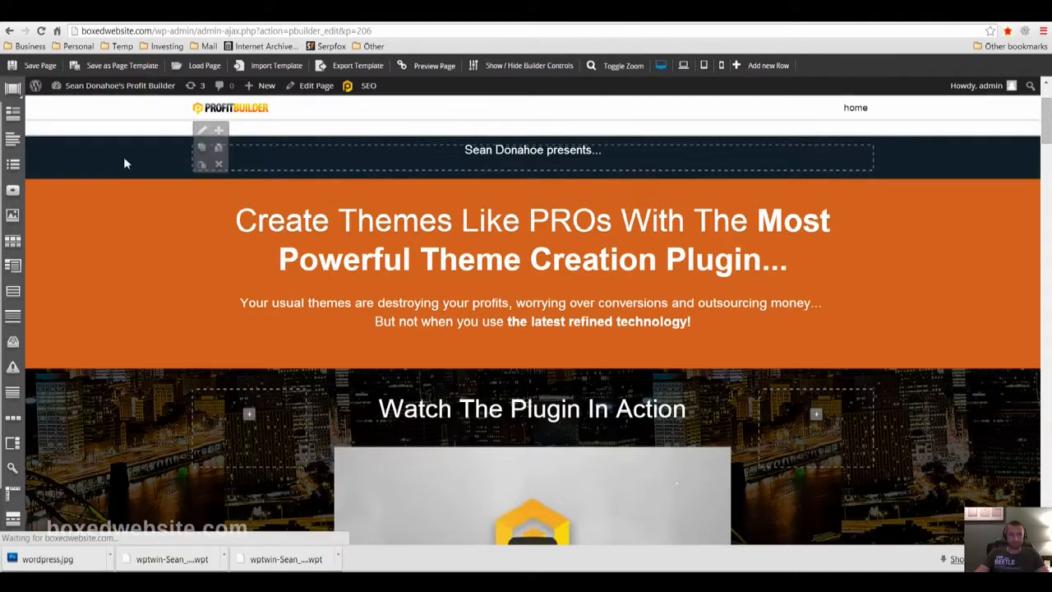
left_click(494, 139)
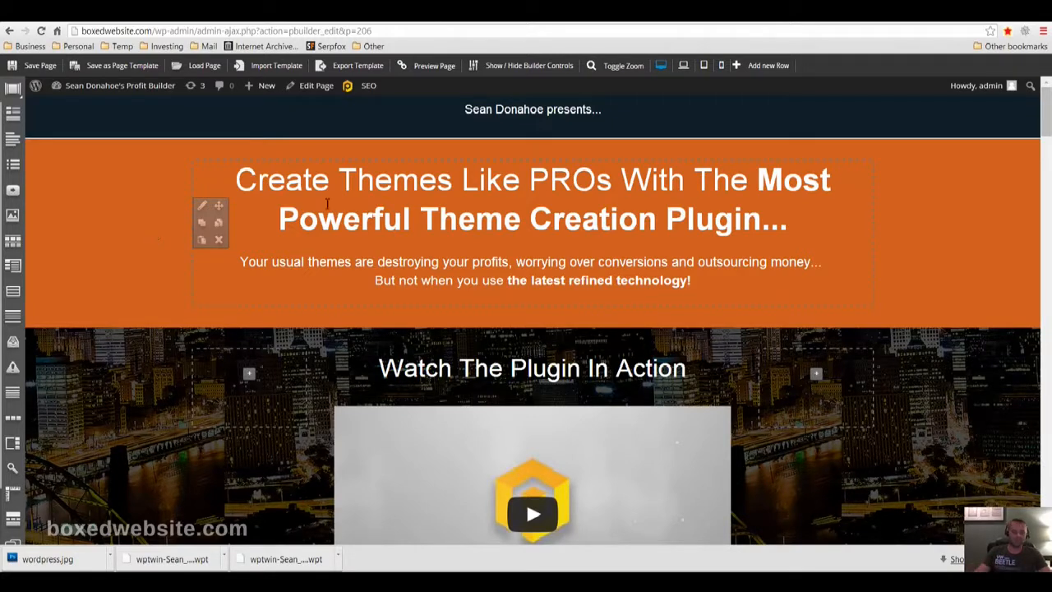
Replace the text in the dark strip above the orange headline with "This is my cool landing page"
mouse_move(508, 112)
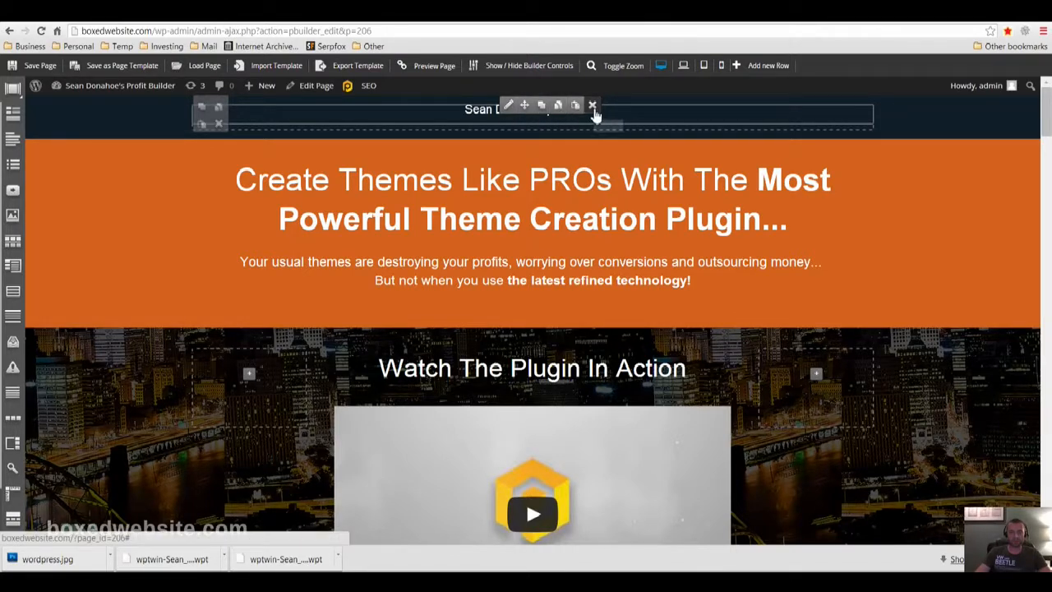
left_click(508, 105)
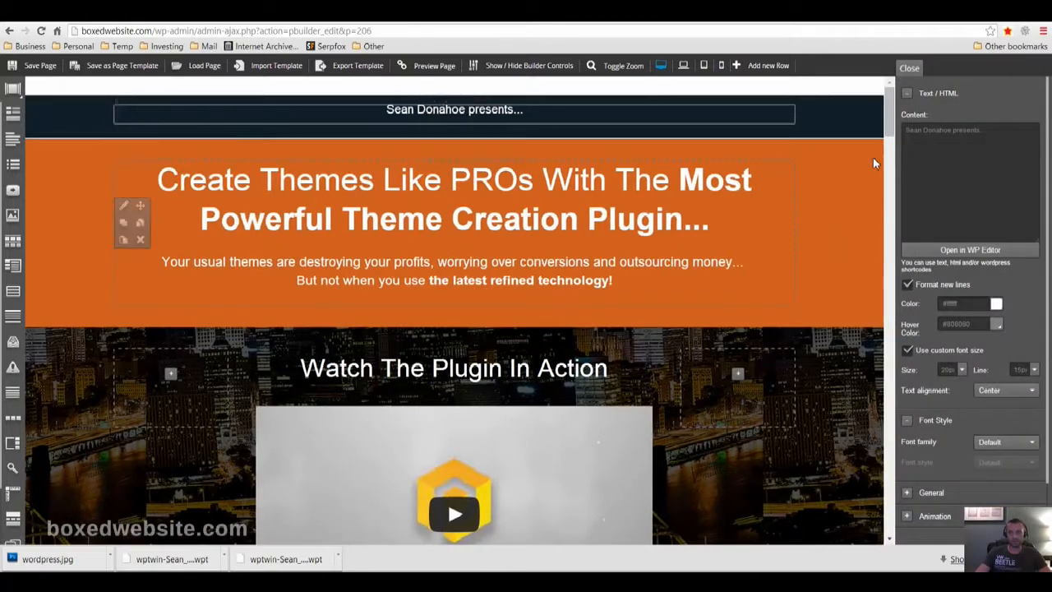
scroll(1010, 197, "down", 3)
scroll(991, 300, "up", 3)
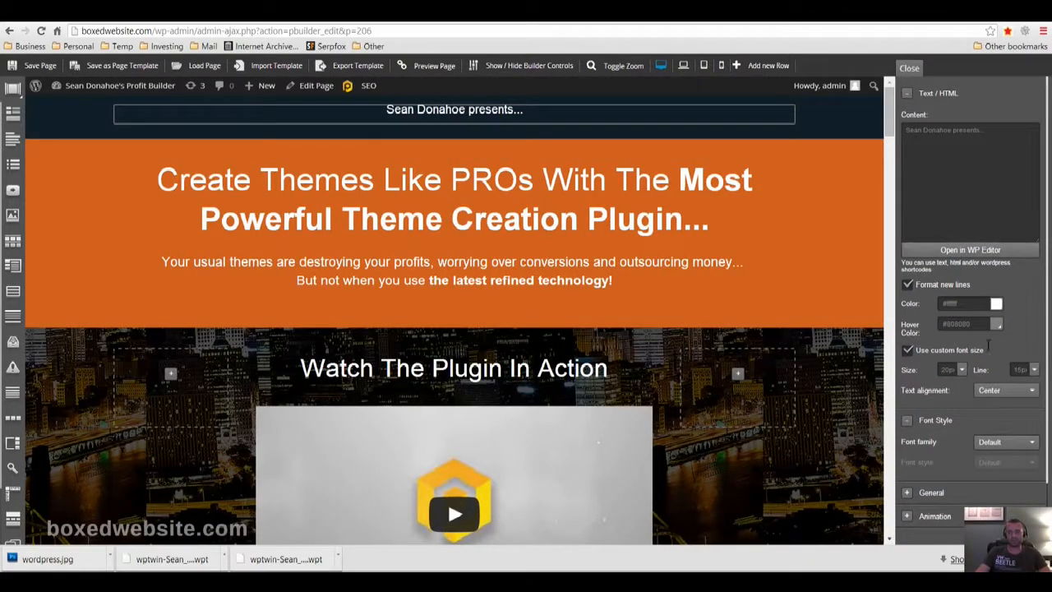
scroll(966, 405, "down", 2)
scroll(986, 341, "up", 2)
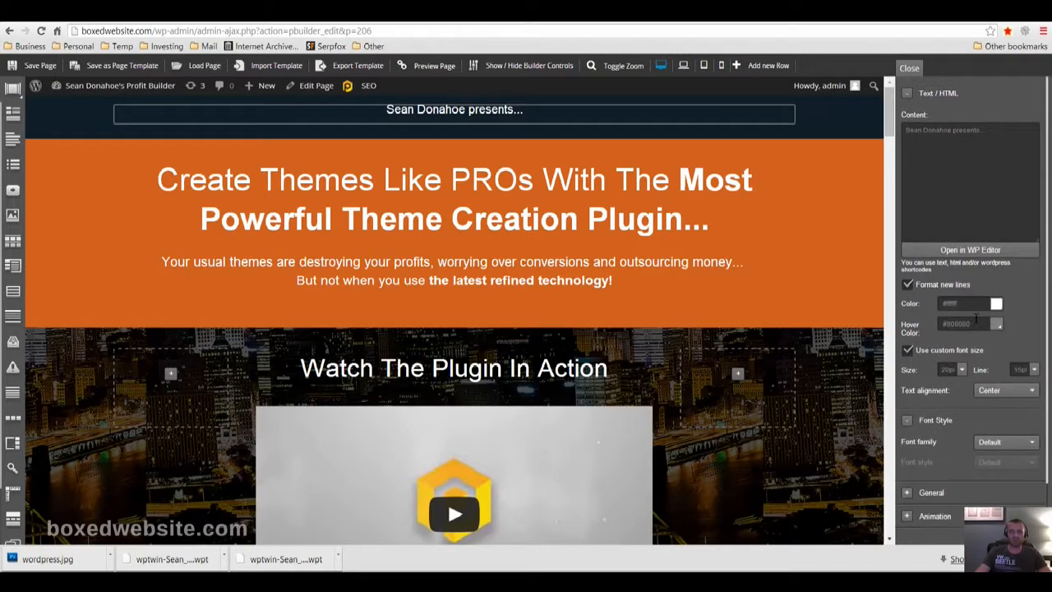
scroll(948, 318, "down", 3)
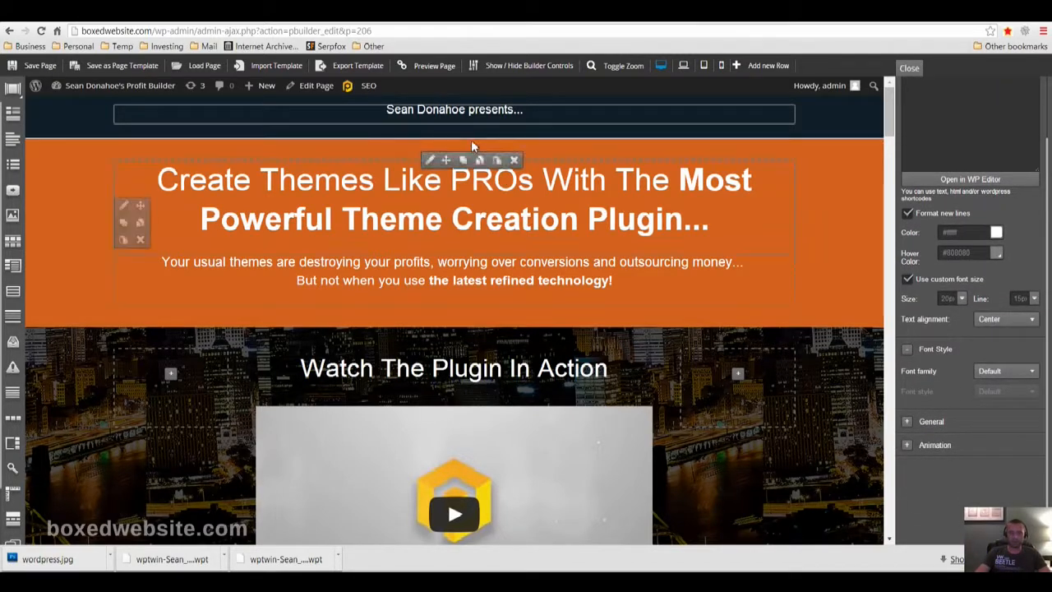
scroll(995, 136, "up", 3)
triple_click(986, 195)
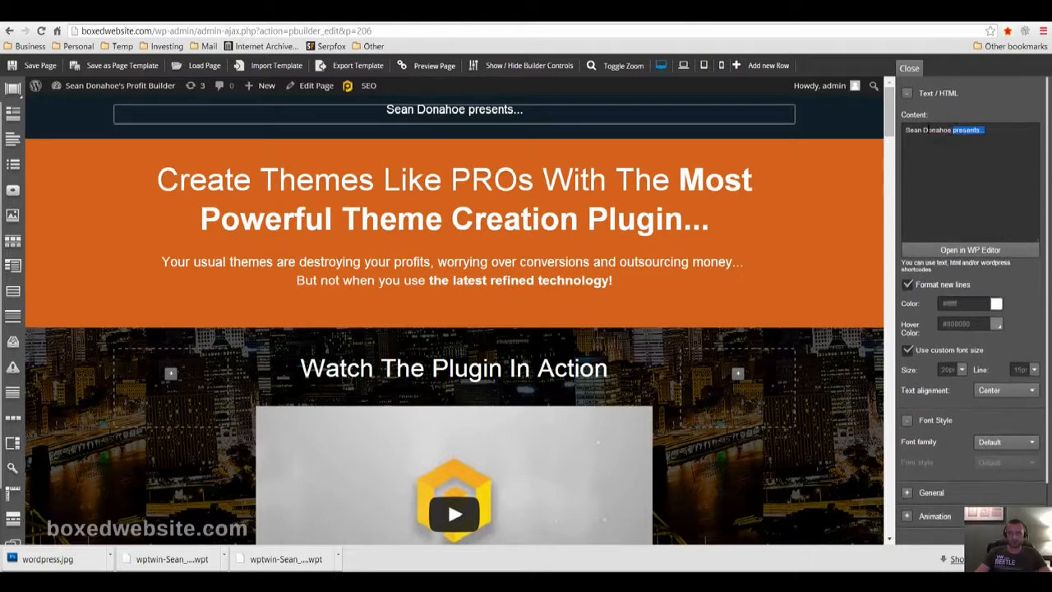
type("<sdfasdf")
key("ctrl+a")
type("THis is m")
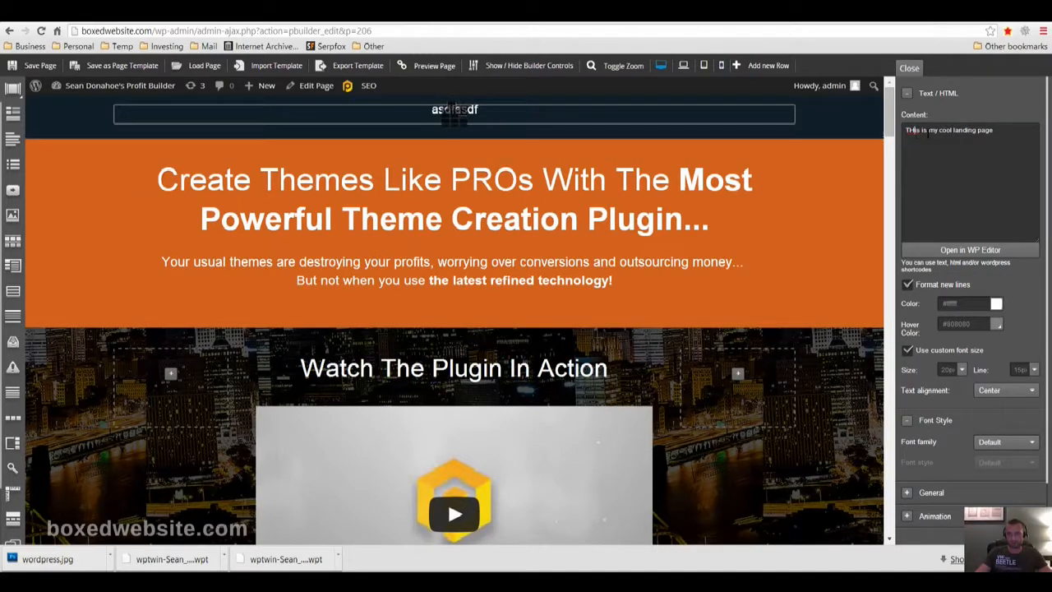
Left-align the "This is my cool landing page" text in the WP editor and save the content
left_click(955, 251)
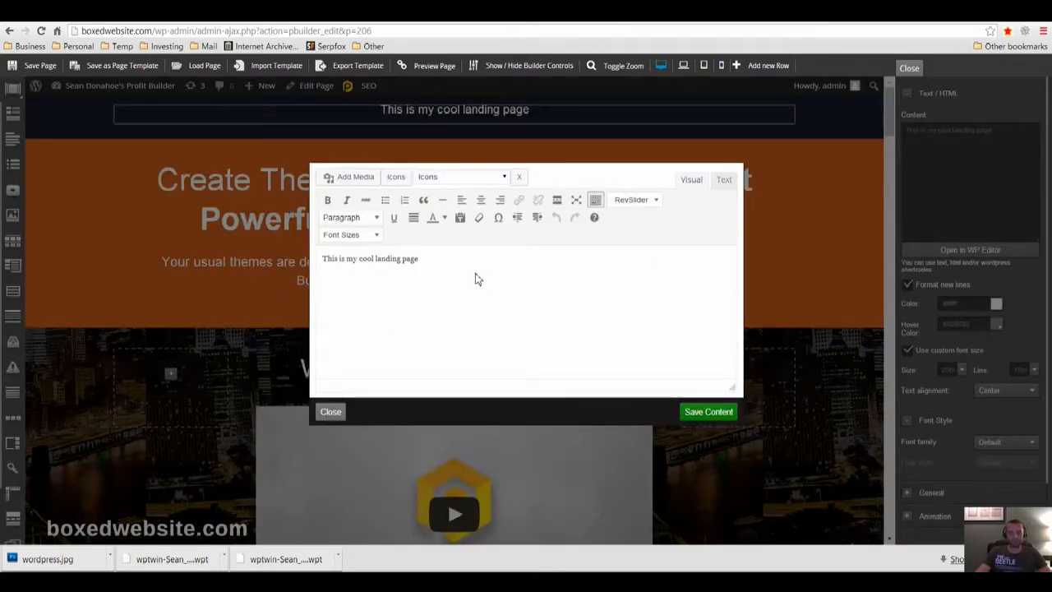
left_click_drag(453, 260, 314, 260)
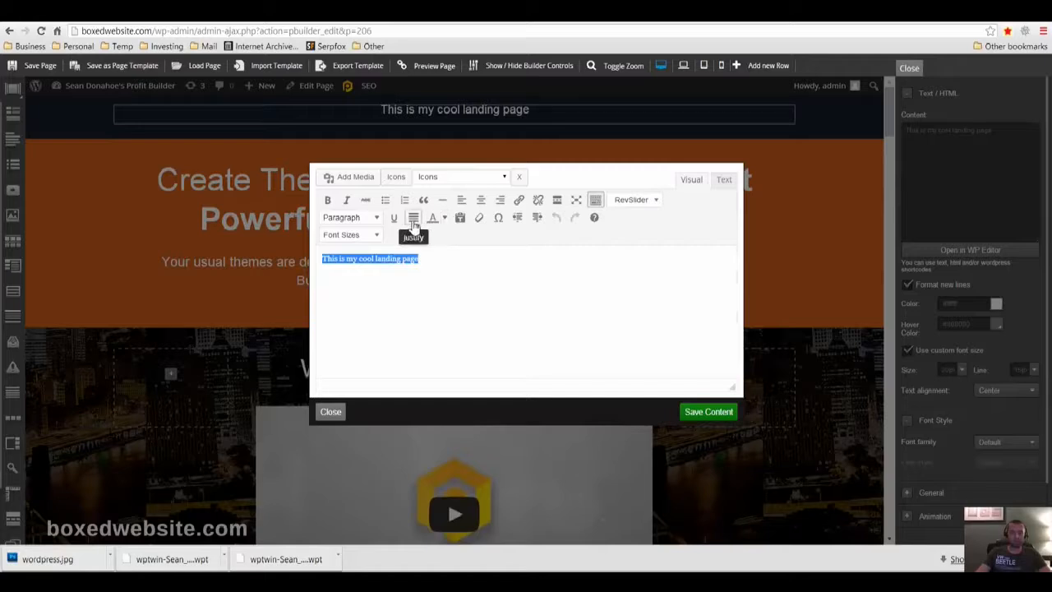
left_click(461, 200)
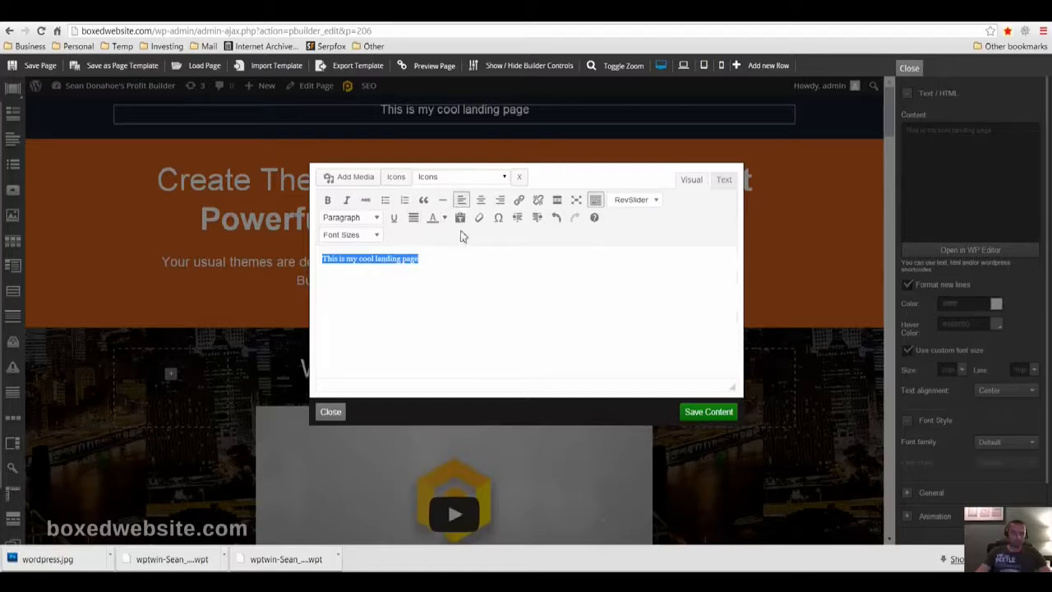
left_click(445, 218)
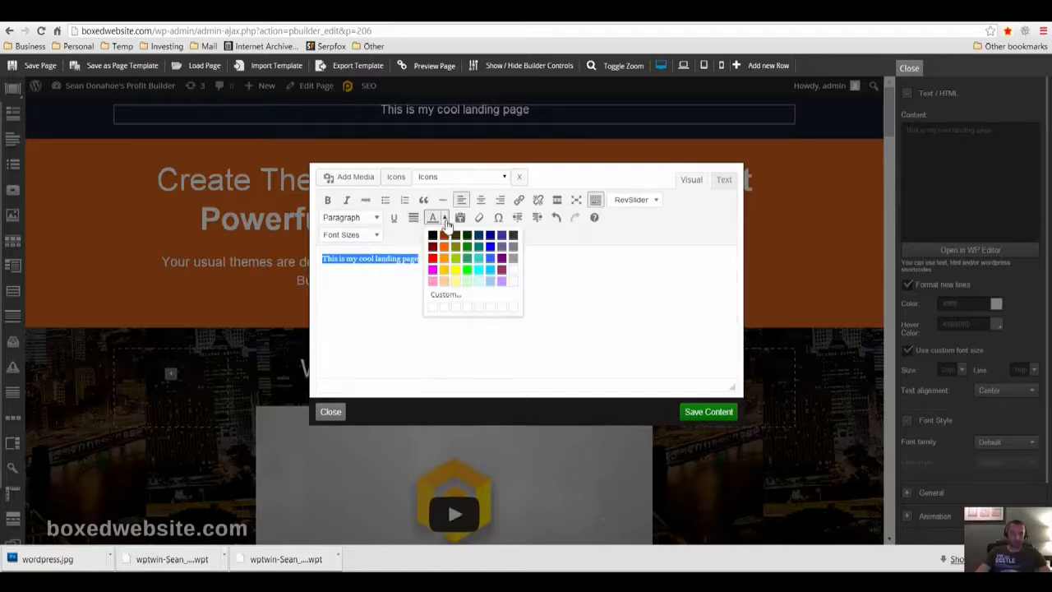
left_click(362, 236)
left_click(352, 217)
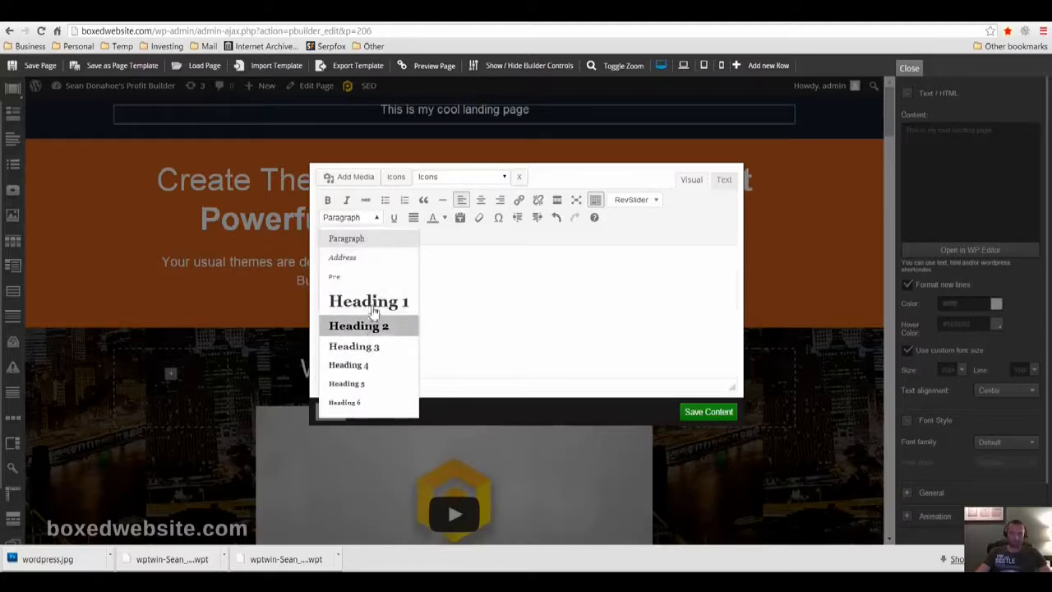
left_click(655, 227)
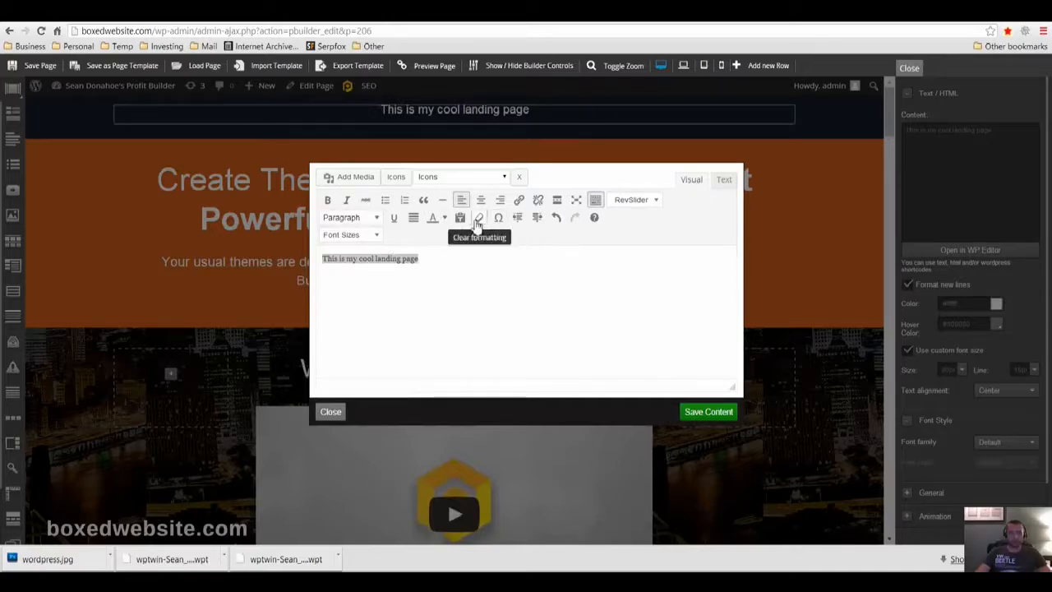
left_click(707, 412)
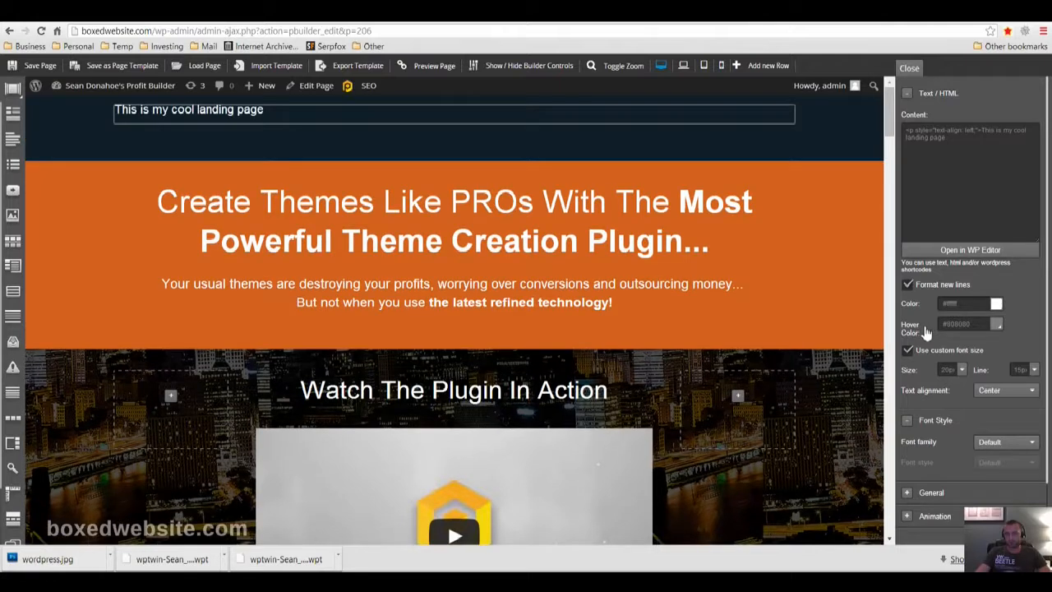
Open the custom font size setting of the "This is my cool landing page" text
left_click(961, 370)
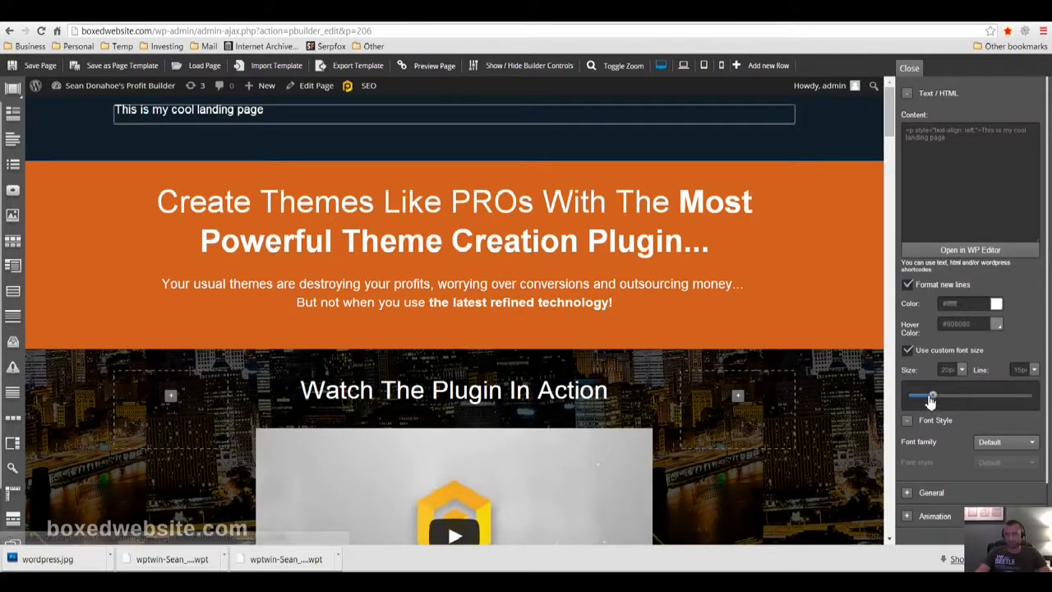